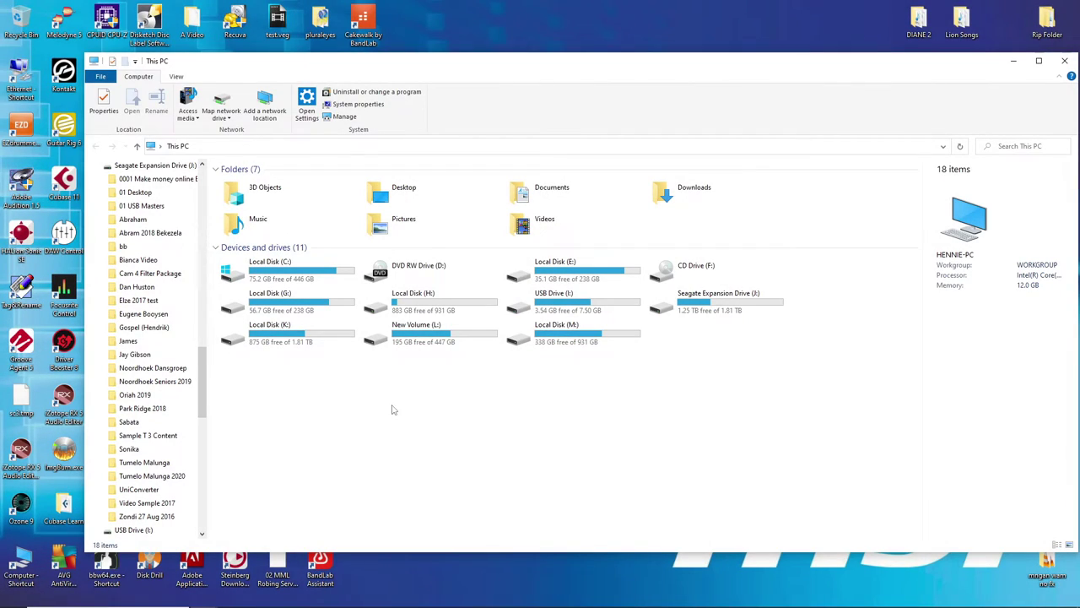
- Open the Country Memories folder on New Volume (L:), inside Youtube Video > 13 How to add album art to mp3 file
{"action": "double_click", "coordinate": [426, 338]}
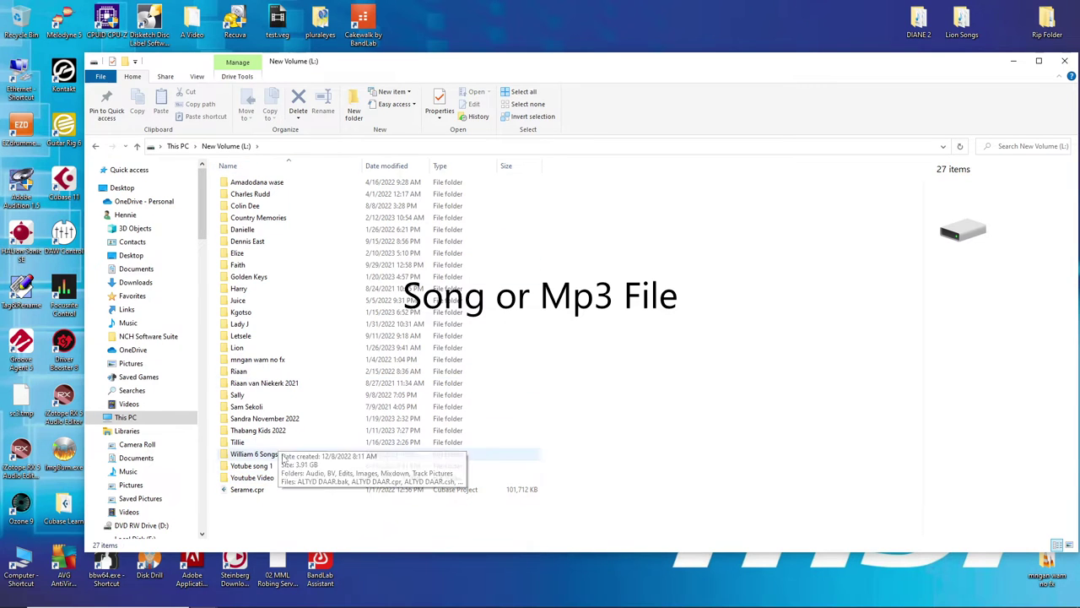
{"action": "double_click", "coordinate": [263, 478]}
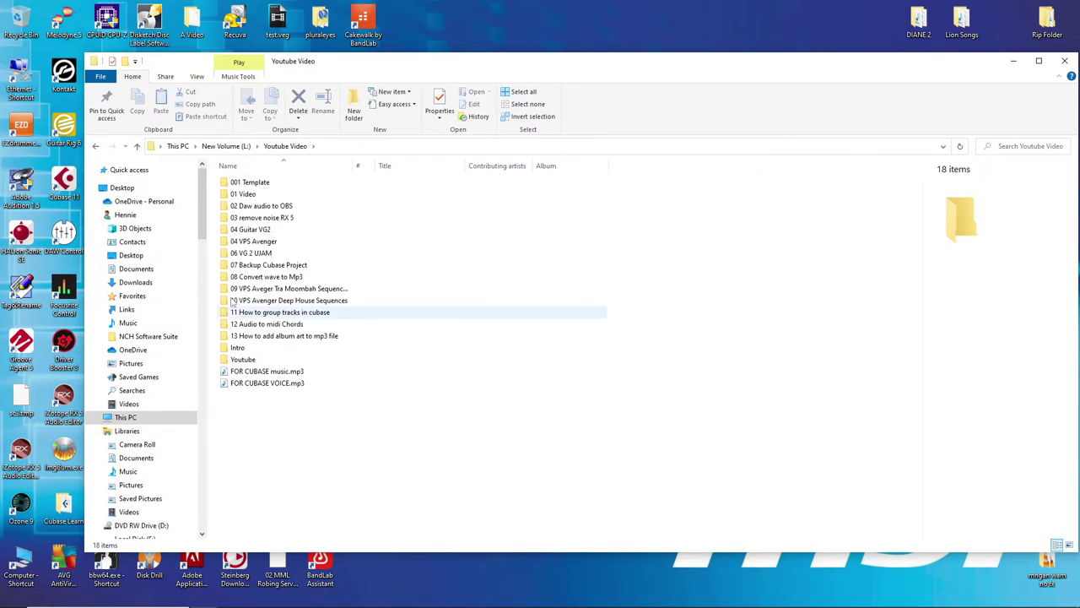
{"action": "left_click", "coordinate": [260, 339]}
{"action": "double_click", "coordinate": [260, 340]}
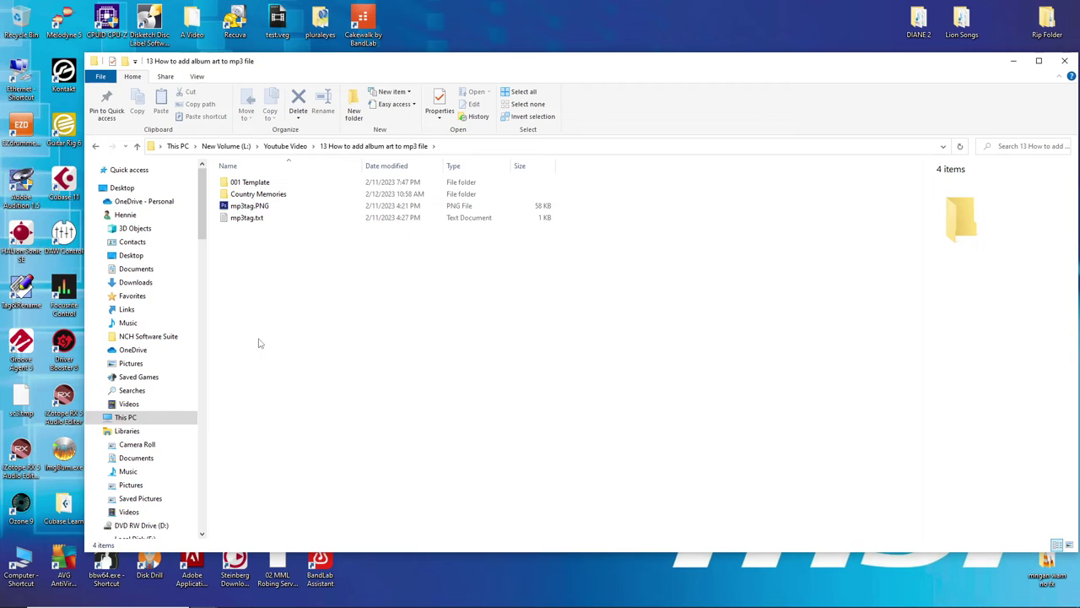
{"action": "left_click", "coordinate": [263, 197]}
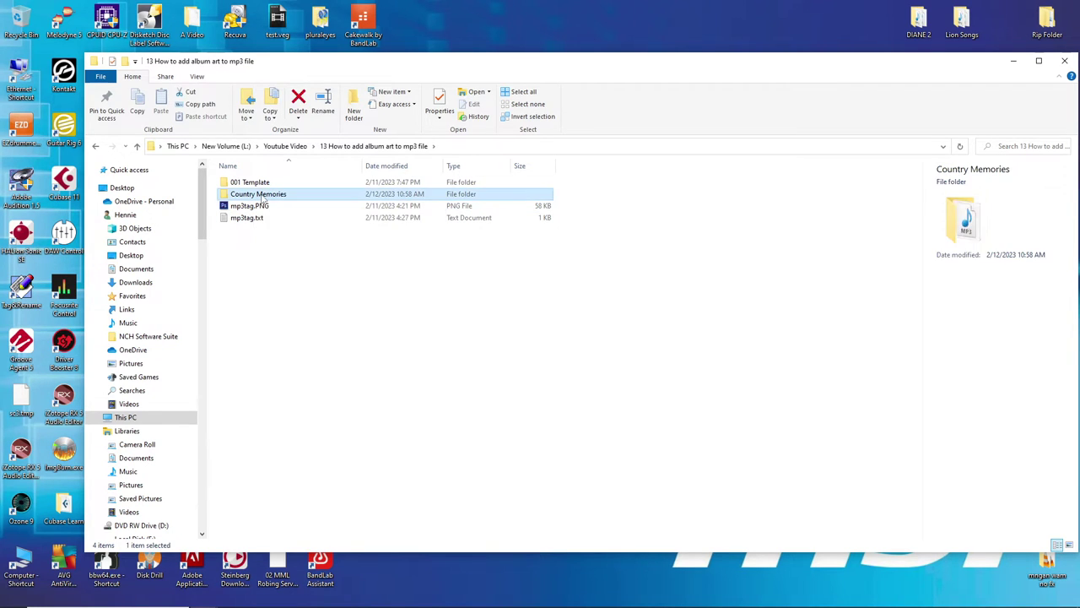
{"action": "double_click", "coordinate": [264, 197]}
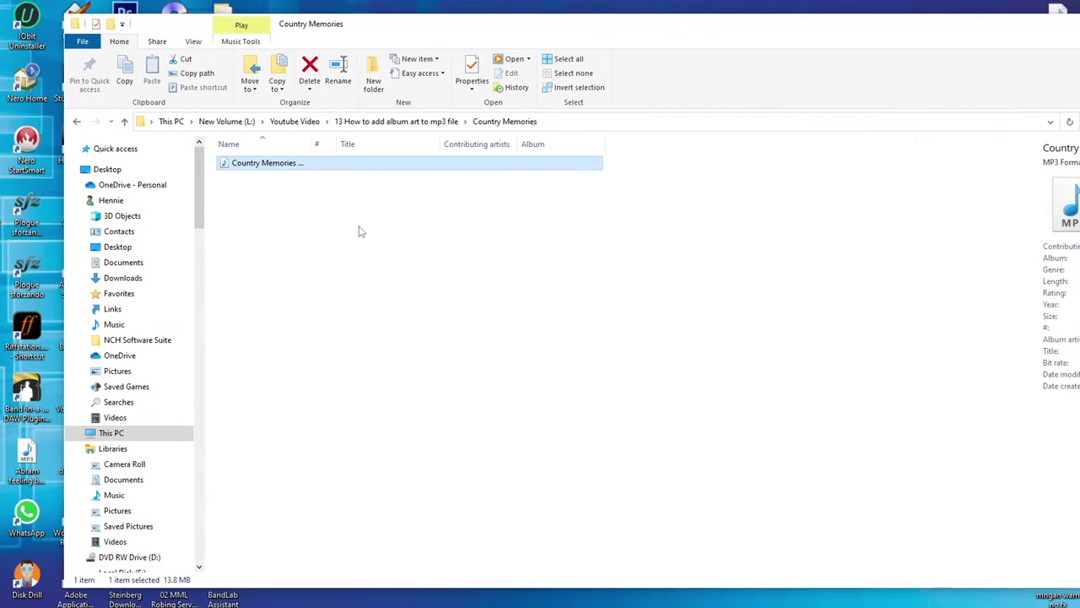
- Open the Country Memories MP3 file in Mp3tag and reposition its window
{"action": "right_click", "coordinate": [265, 168]}
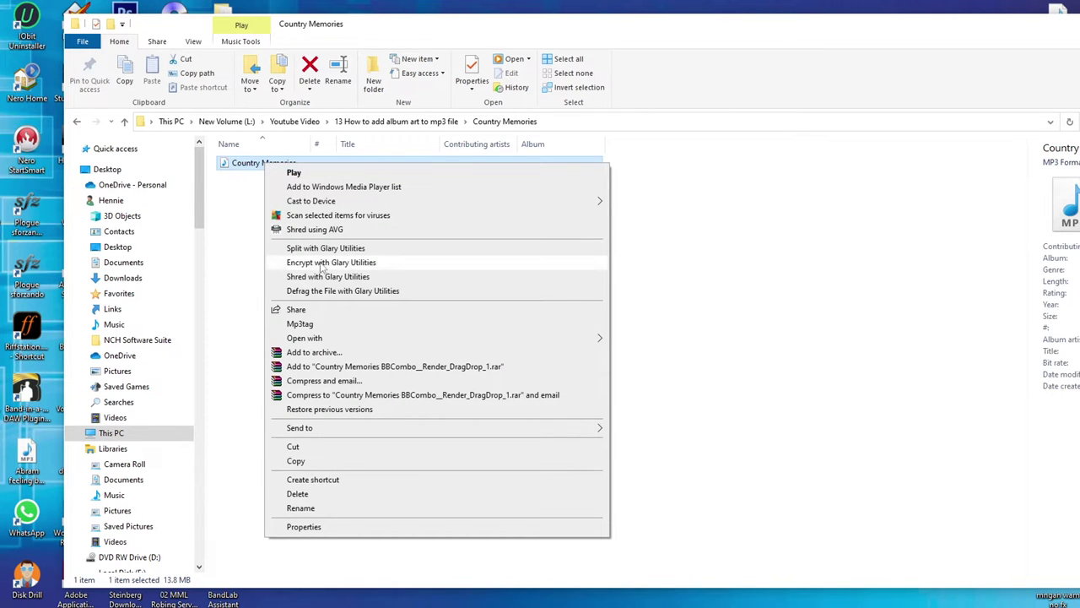
{"action": "left_click", "coordinate": [302, 326]}
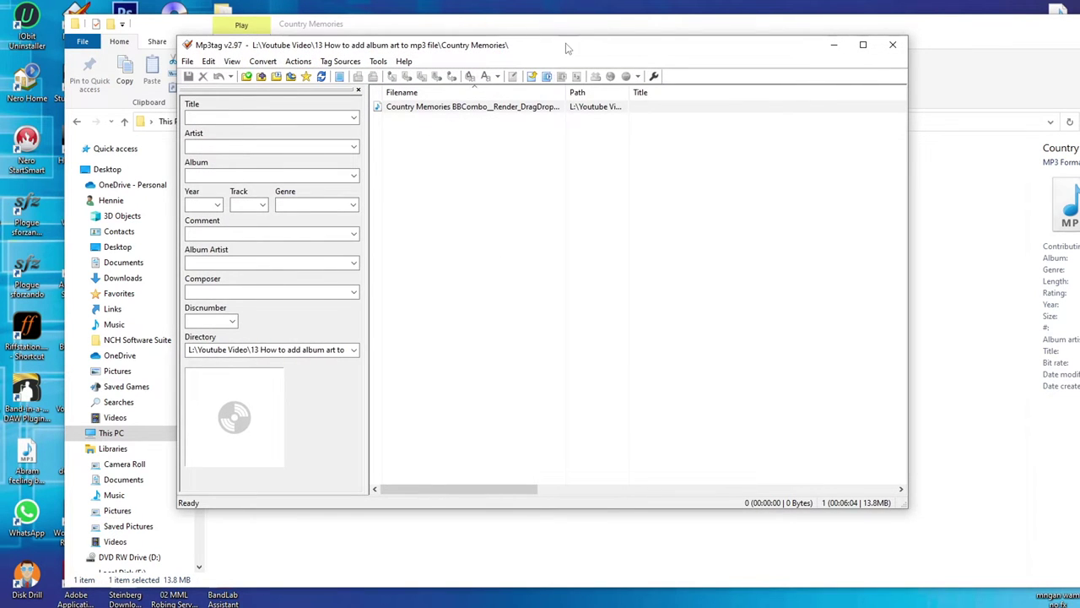
{"action": "left_click_drag", "start_coordinate": [566, 46], "coordinate": [570, 96]}
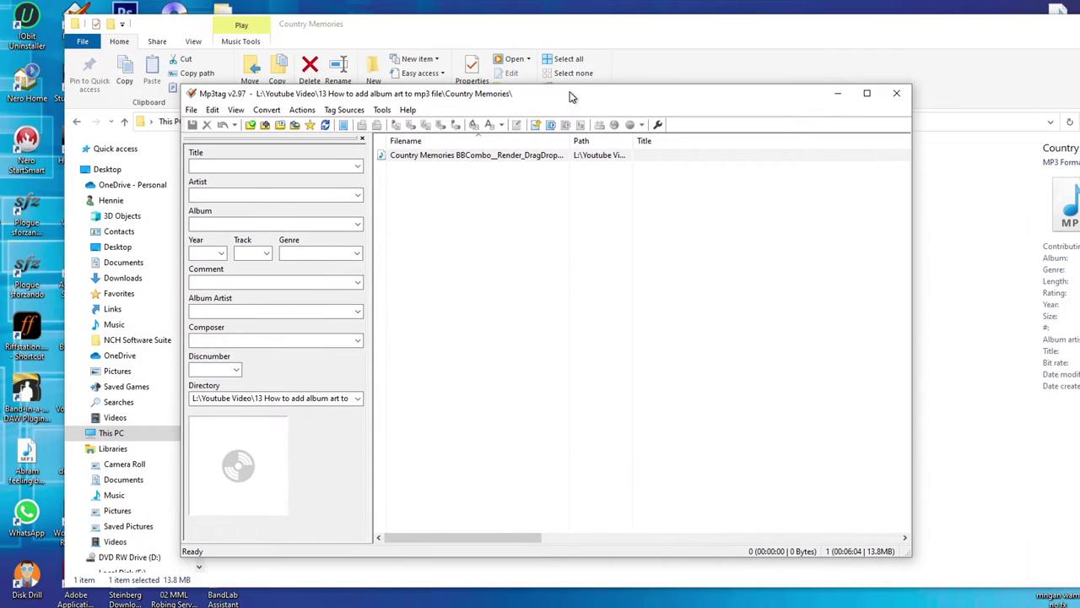
- Set the Country Memories file's title tag to Country Memories and enter the artist's name
{"action": "left_click", "coordinate": [445, 157]}
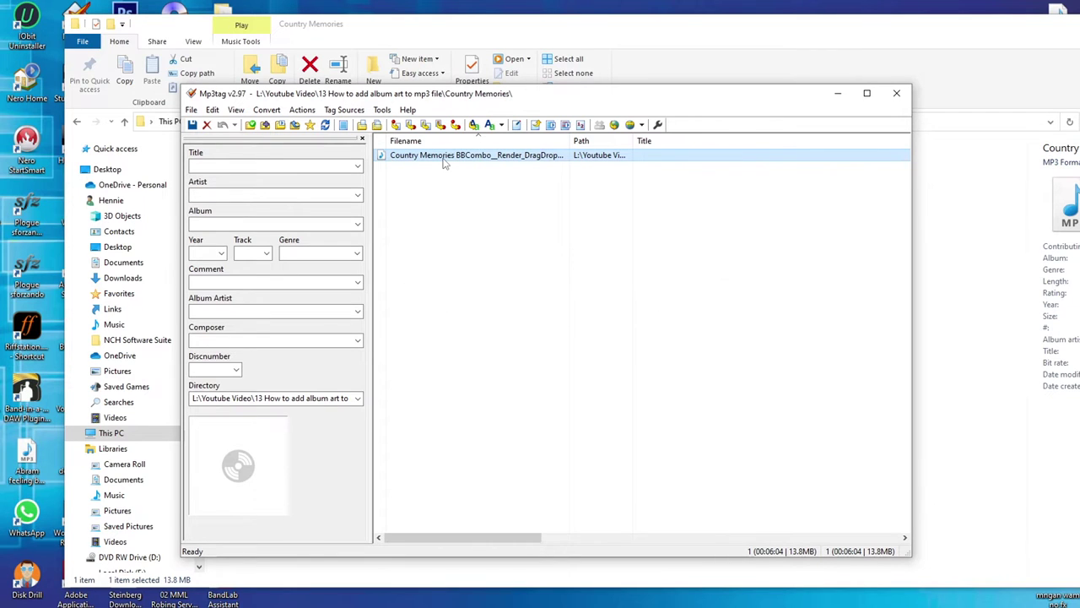
{"action": "left_click", "coordinate": [244, 164]}
{"action": "left_click", "coordinate": [241, 166]}
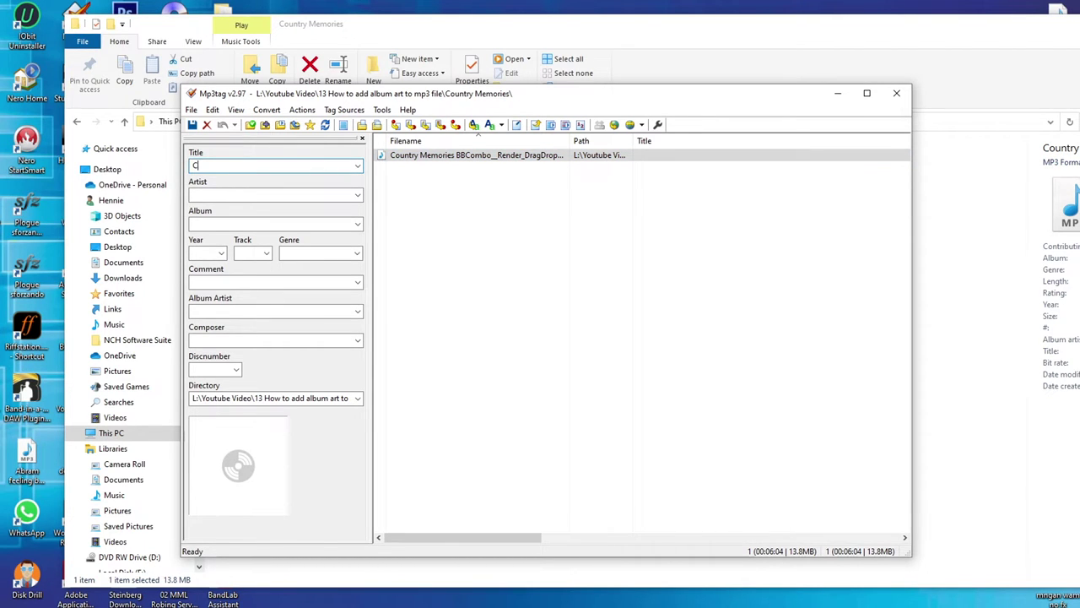
{"action": "type", "text": "Country Memories"}
{"action": "left_click", "coordinate": [221, 194]}
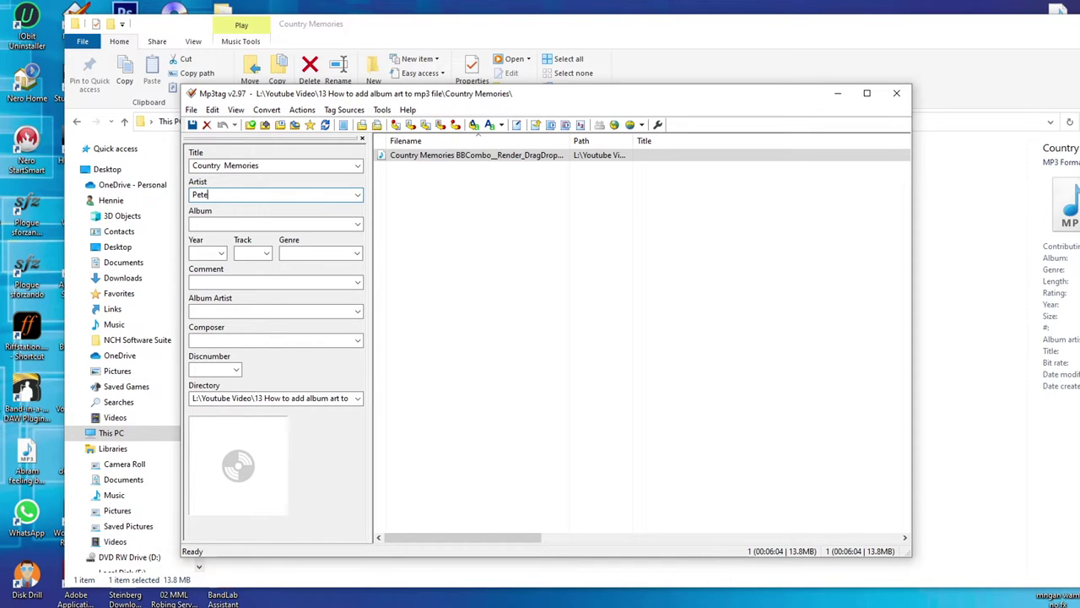
{"action": "type", "text": "Pete Jordan"}
- Set the track number to 1, the year to 2023 and the genre to Country
{"action": "left_click", "coordinate": [250, 255]}
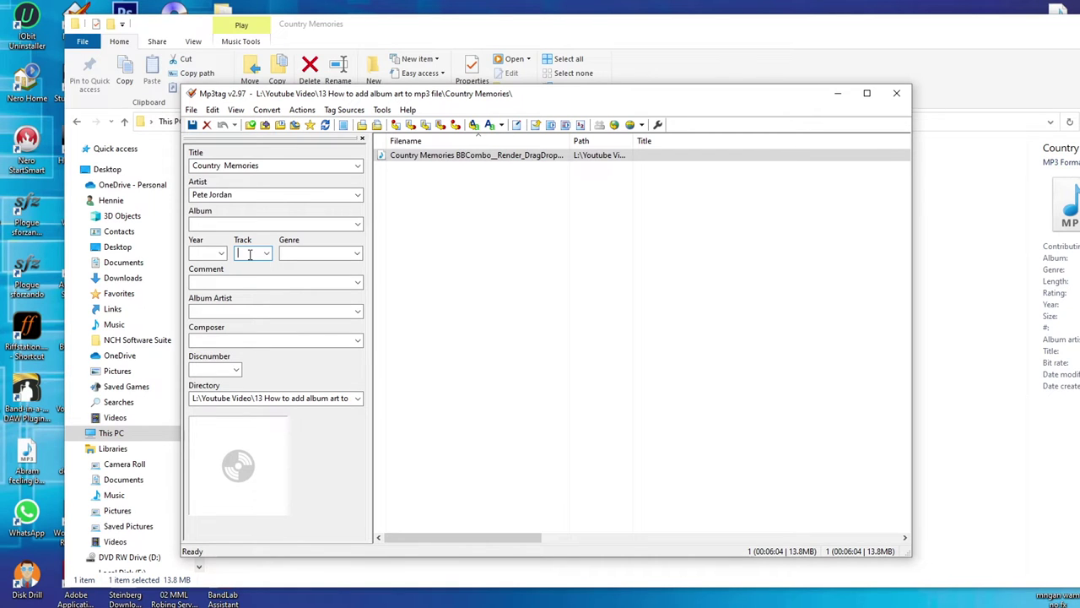
{"action": "type", "text": "1"}
{"action": "left_click", "coordinate": [212, 254]}
{"action": "type", "text": "2023"}
{"action": "left_click", "coordinate": [304, 253]}
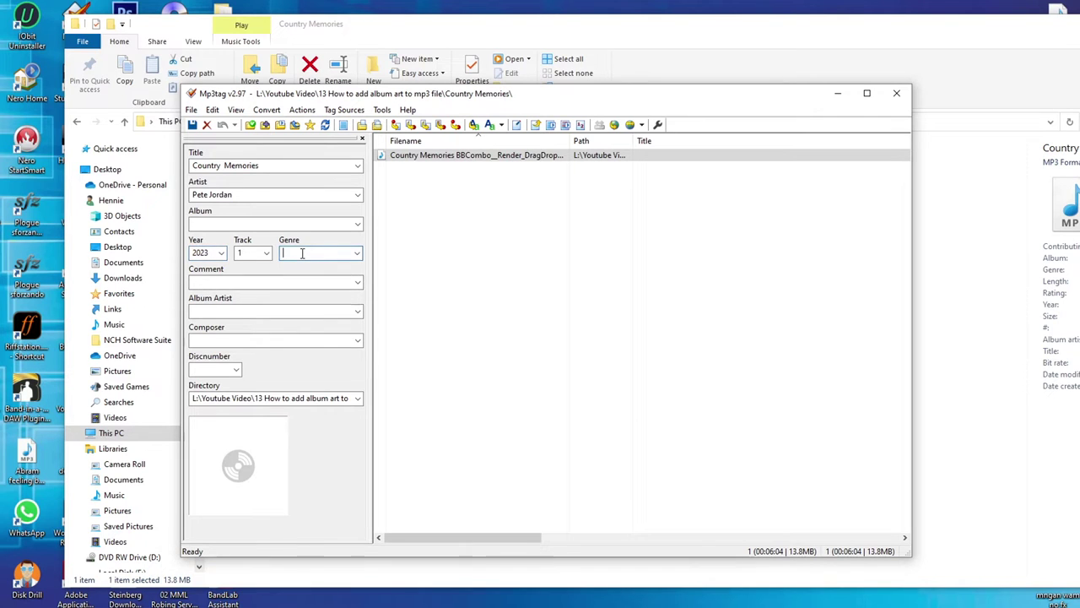
{"action": "left_click", "coordinate": [358, 253]}
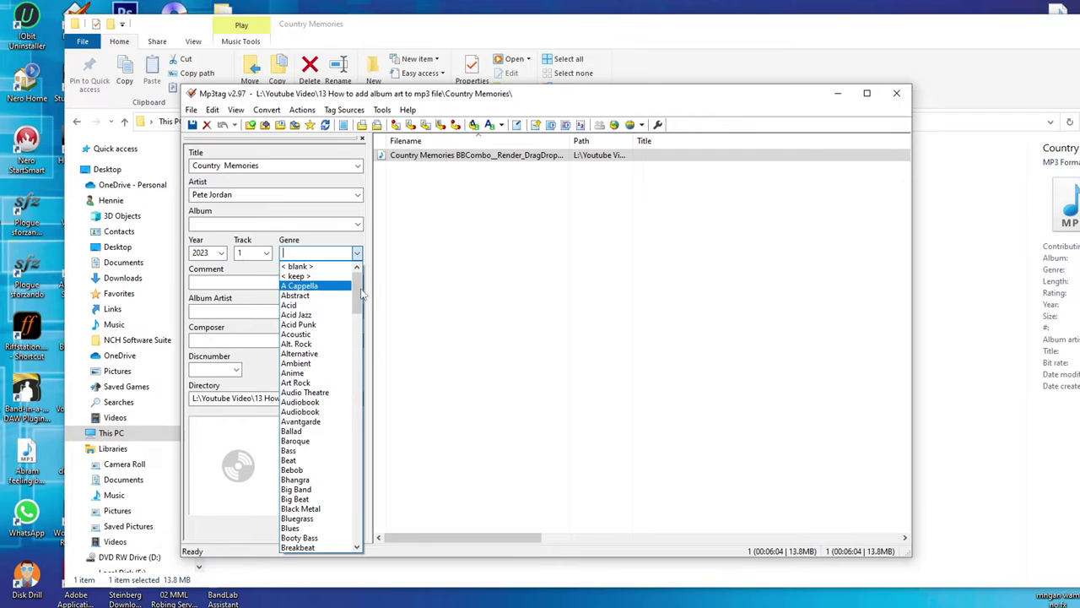
{"action": "left_click_drag", "start_coordinate": [357, 294], "coordinate": [361, 357]}
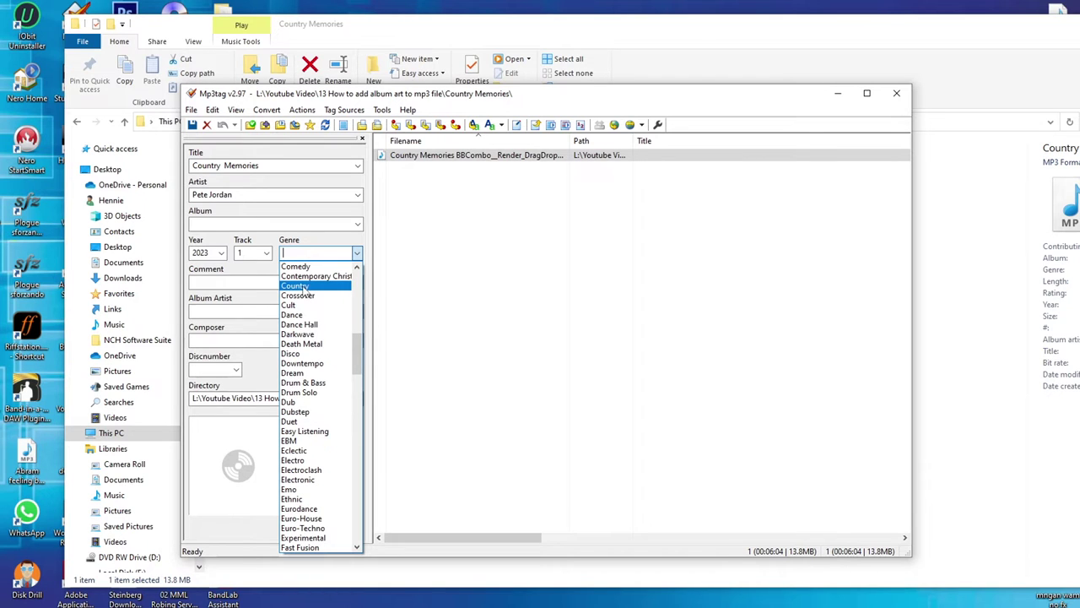
{"action": "left_click", "coordinate": [294, 287]}
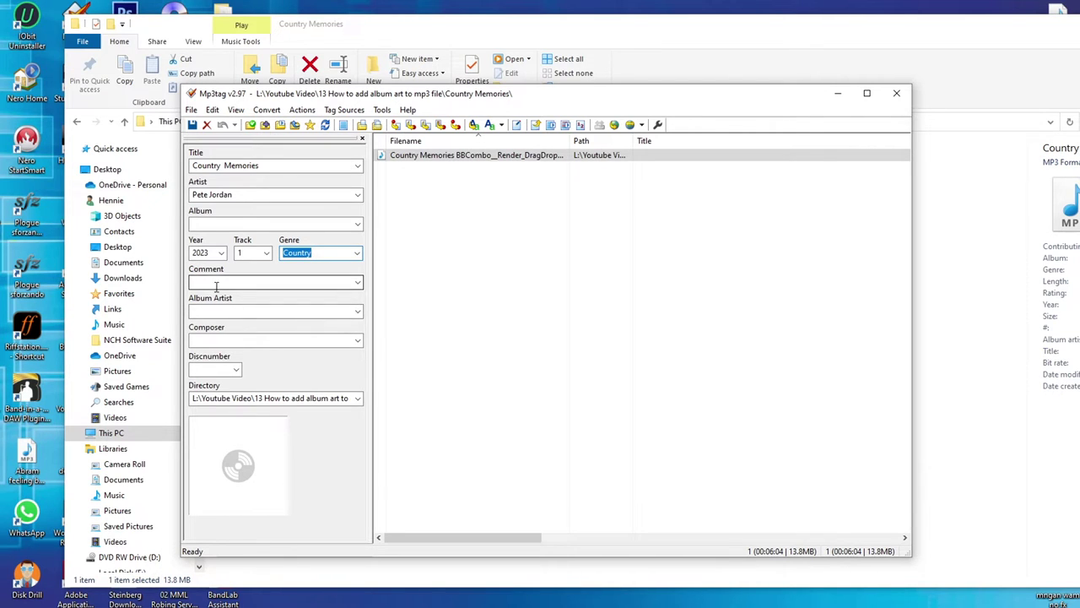
- Copy the artist's name into the album artist tag and set the album to Country Songs
{"action": "left_click", "coordinate": [228, 194]}
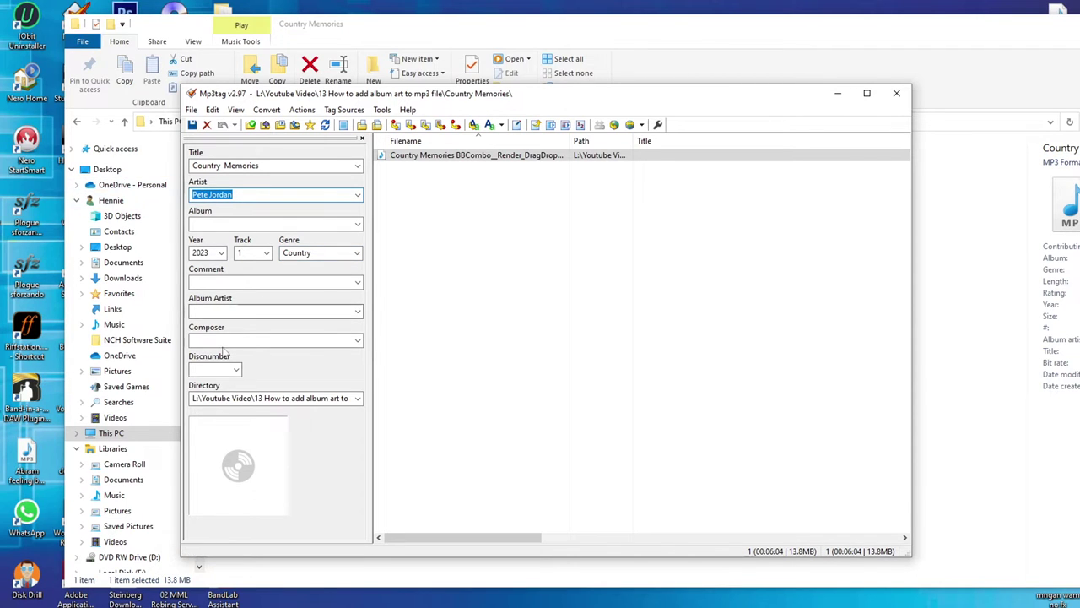
{"action": "left_click", "coordinate": [217, 311]}
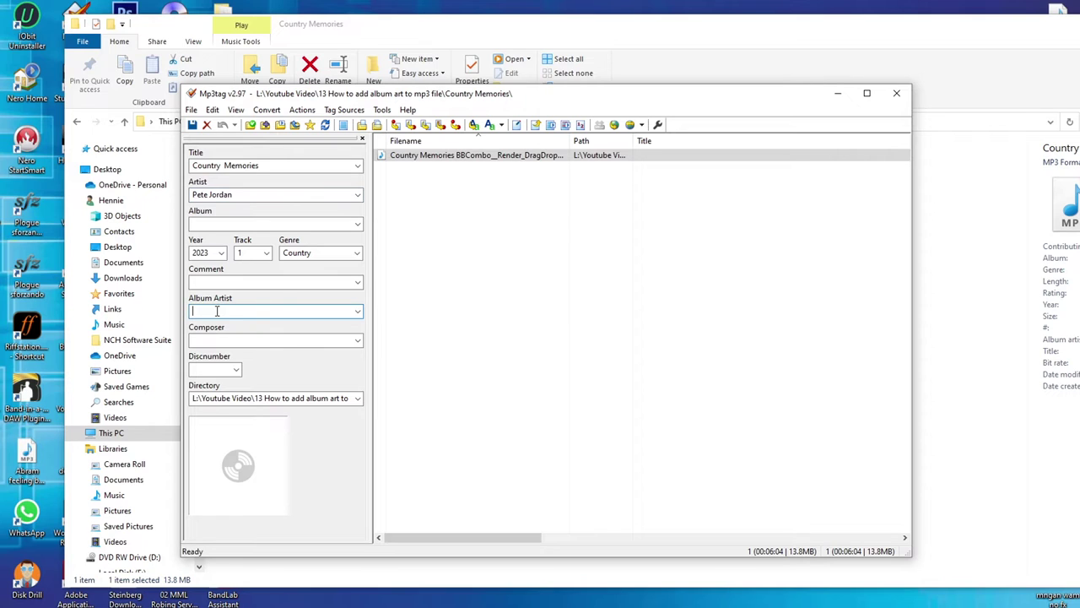
{"action": "key", "text": "ctrl+v"}
{"action": "left_click", "coordinate": [219, 224]}
{"action": "type", "text": "C"}
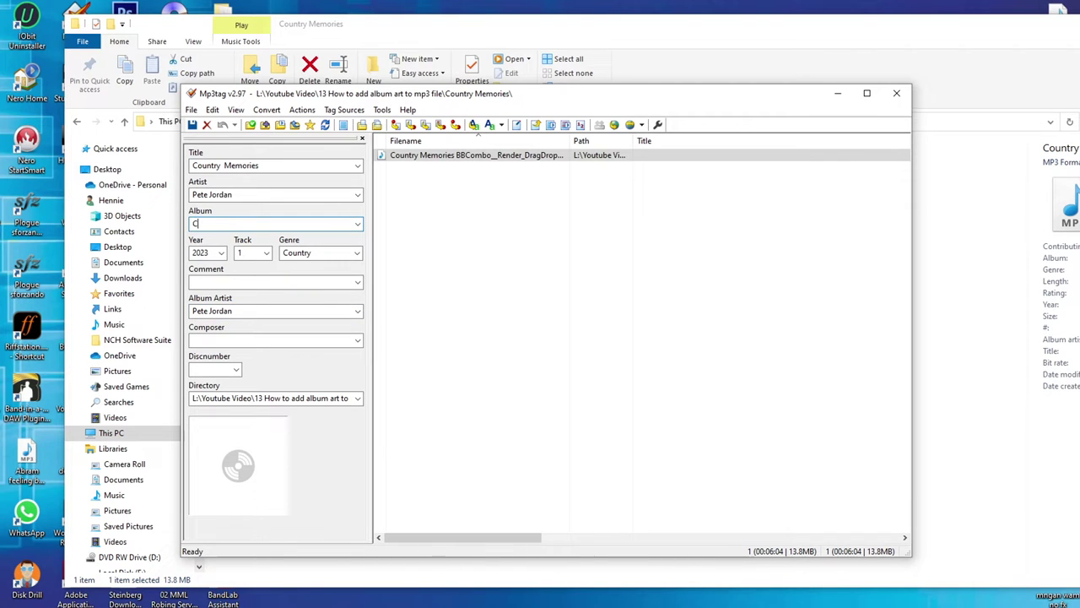
{"action": "type", "text": "ountry Songs"}
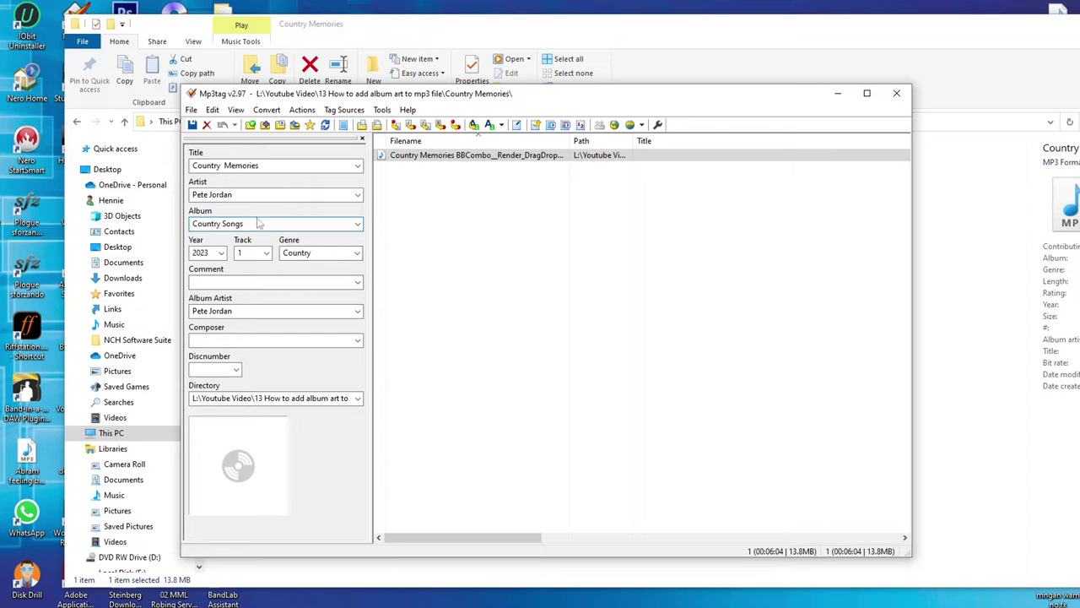
- Save the tags to the MP3 file and select the file again
{"action": "left_click", "coordinate": [192, 125]}
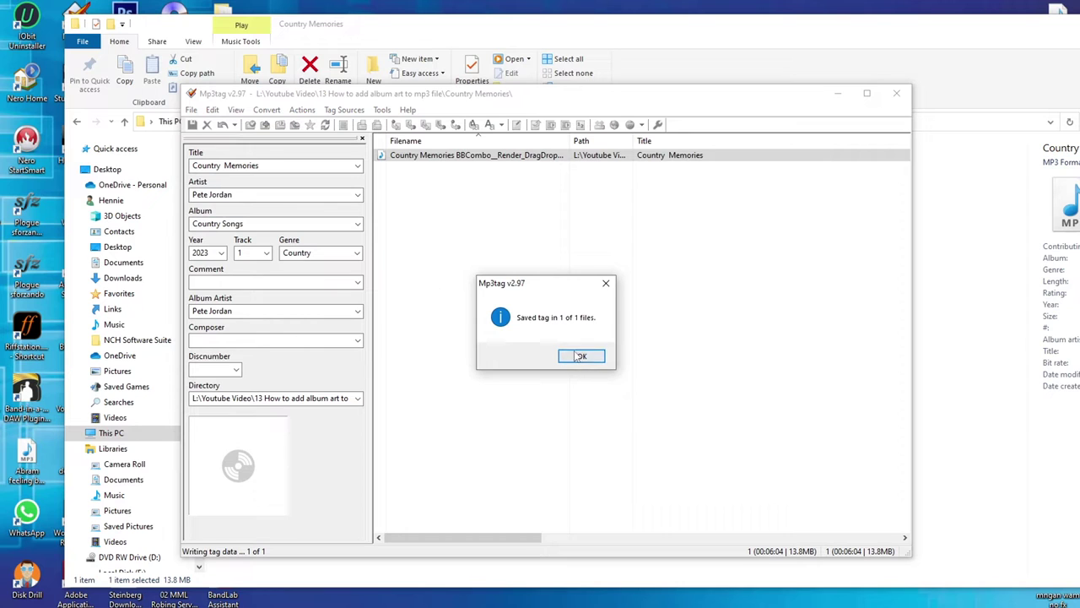
{"action": "left_click", "coordinate": [580, 358]}
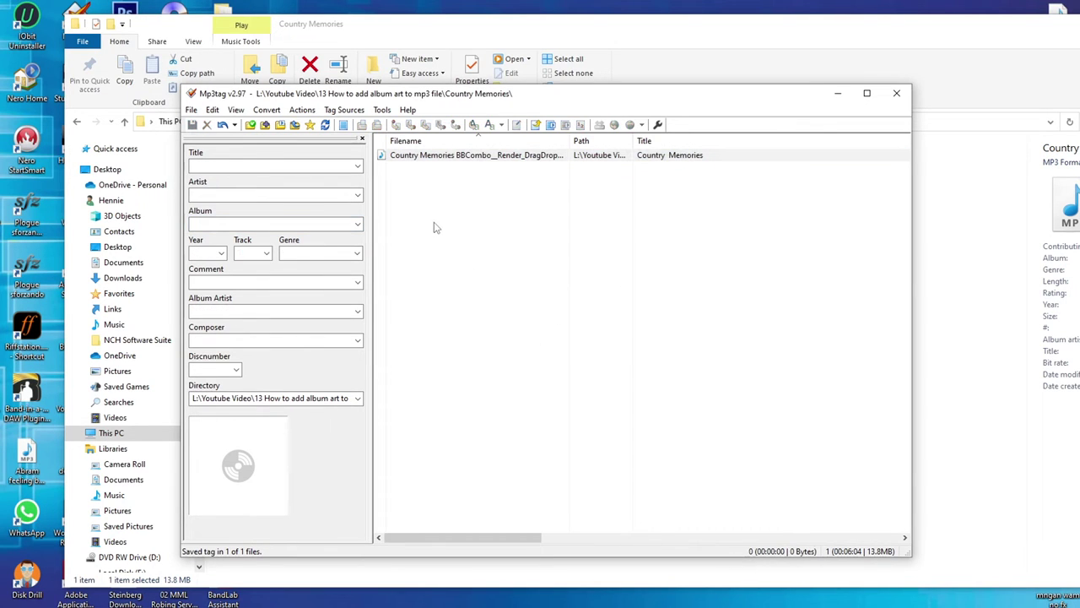
{"action": "left_click", "coordinate": [415, 159]}
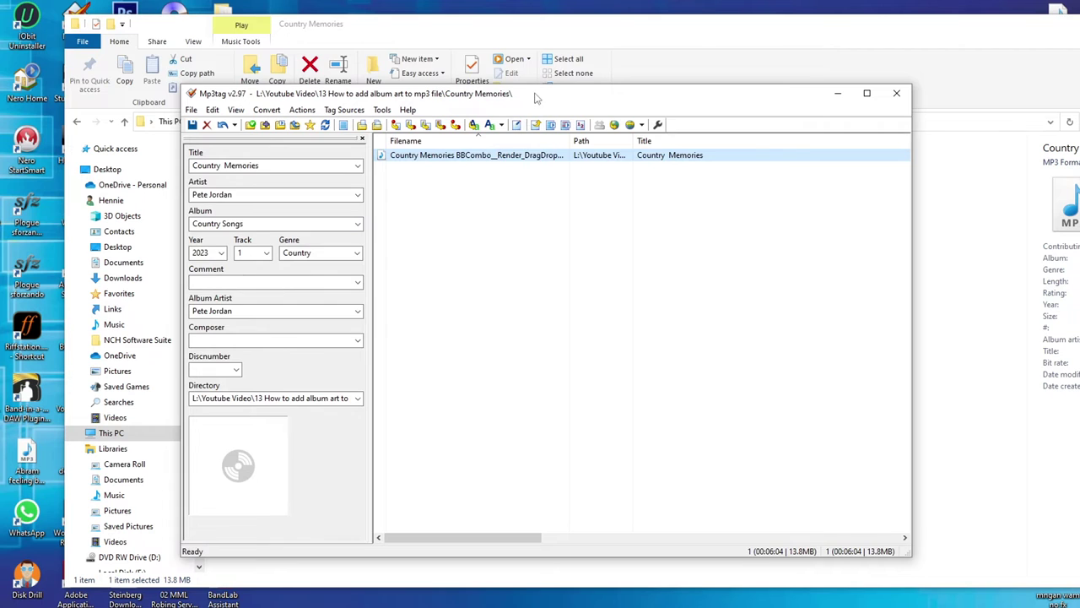
{"action": "left_click_drag", "start_coordinate": [534, 93], "coordinate": [508, 55]}
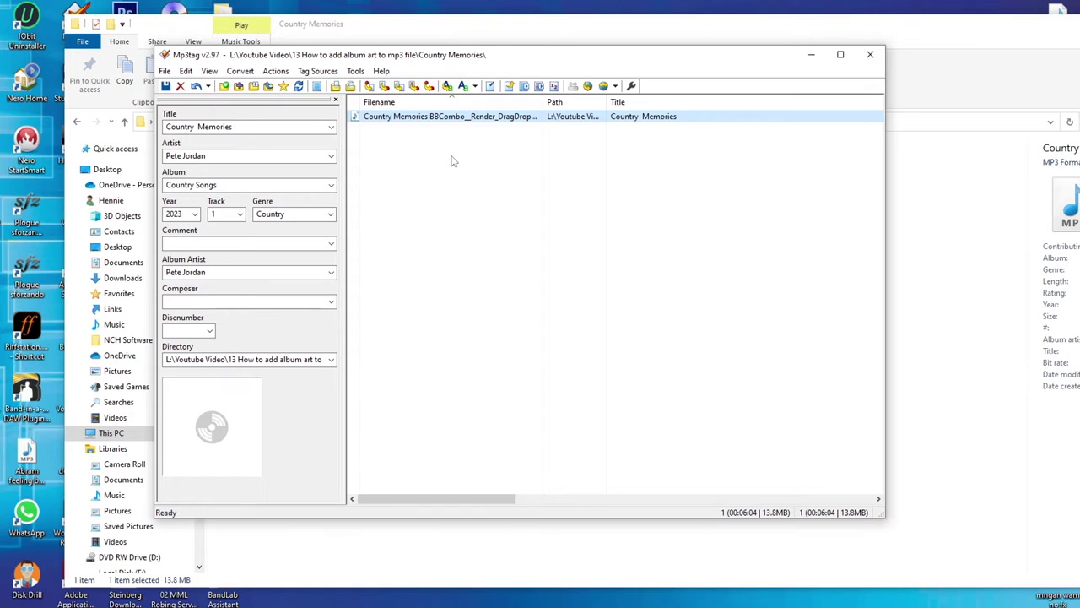
{"action": "left_click", "coordinate": [417, 116]}
{"action": "left_click", "coordinate": [474, 178]}
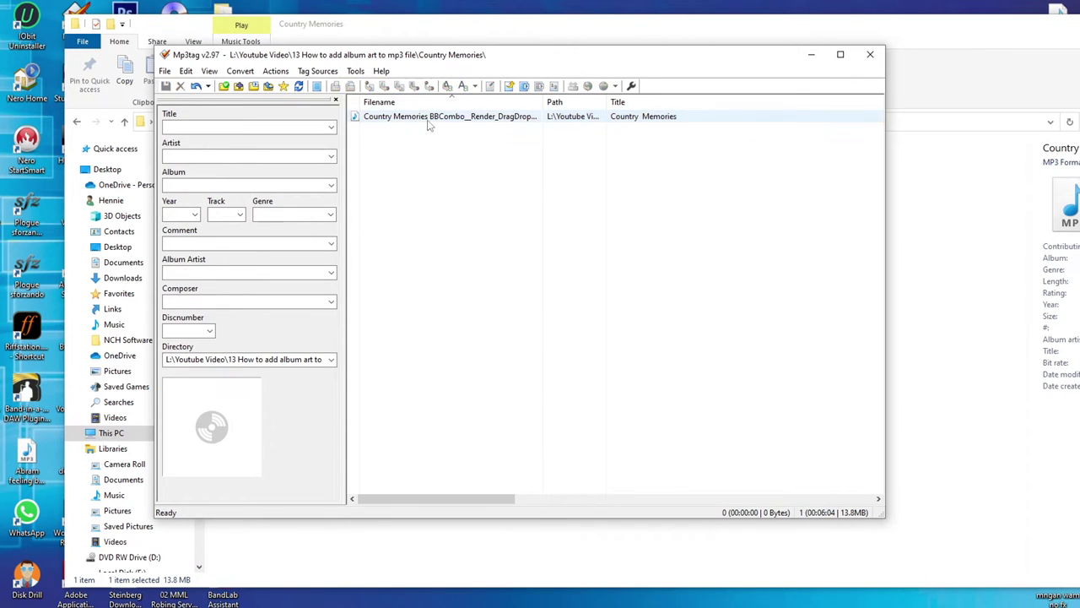
{"action": "left_click", "coordinate": [429, 120]}
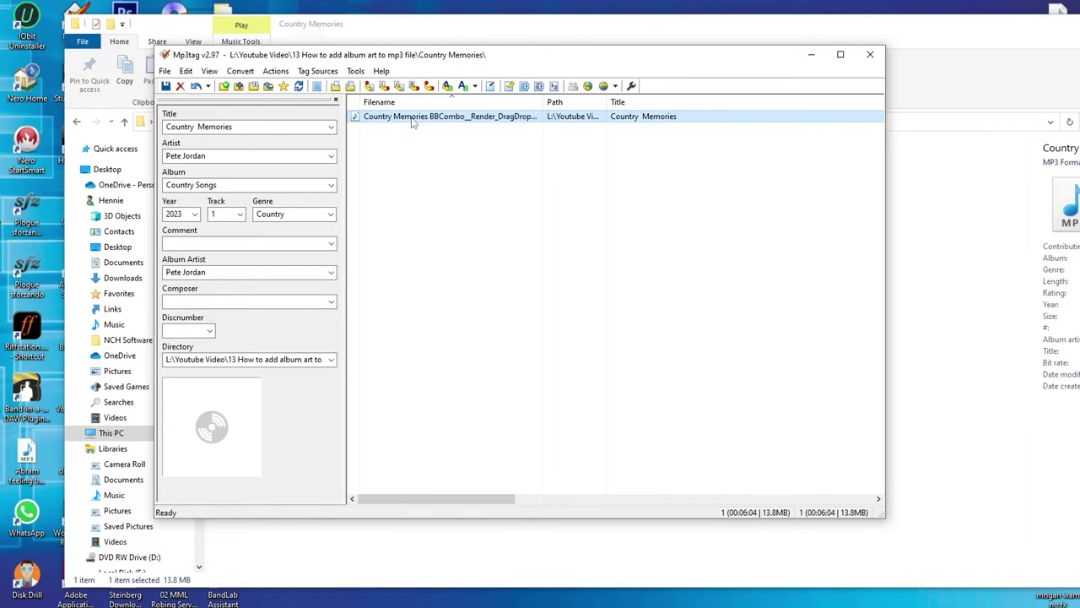
{"action": "right_click", "coordinate": [413, 121]}
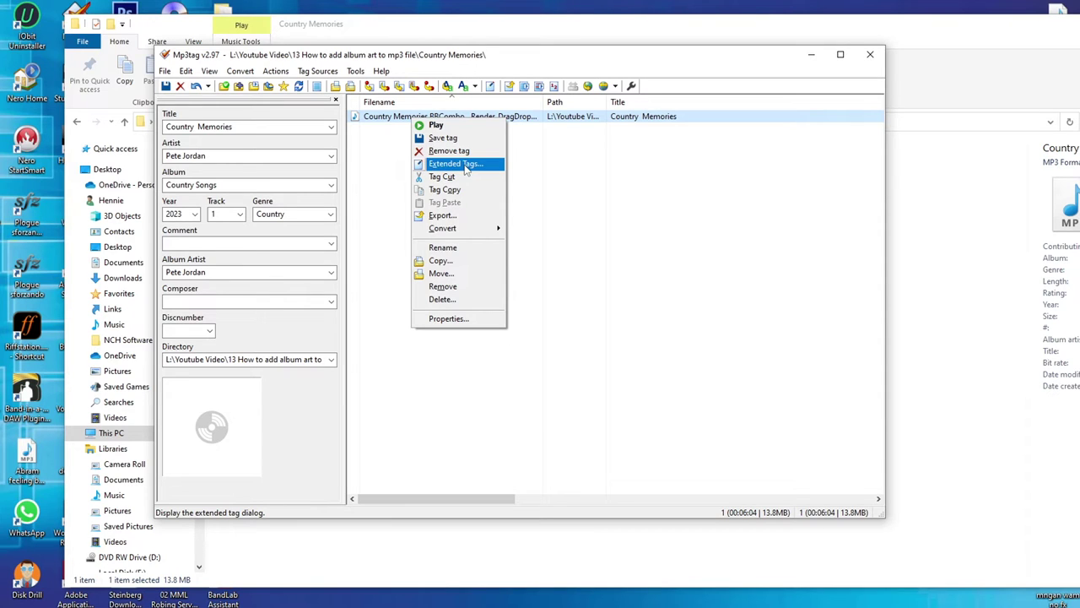
{"action": "left_click", "coordinate": [564, 178]}
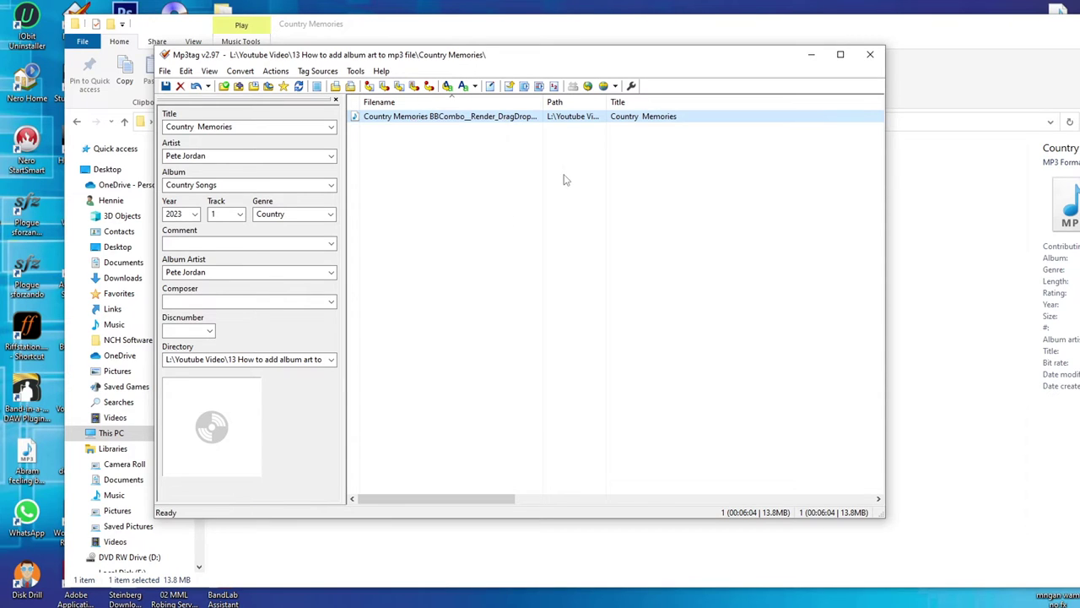
{"action": "left_click", "coordinate": [565, 178]}
{"action": "left_click", "coordinate": [439, 124]}
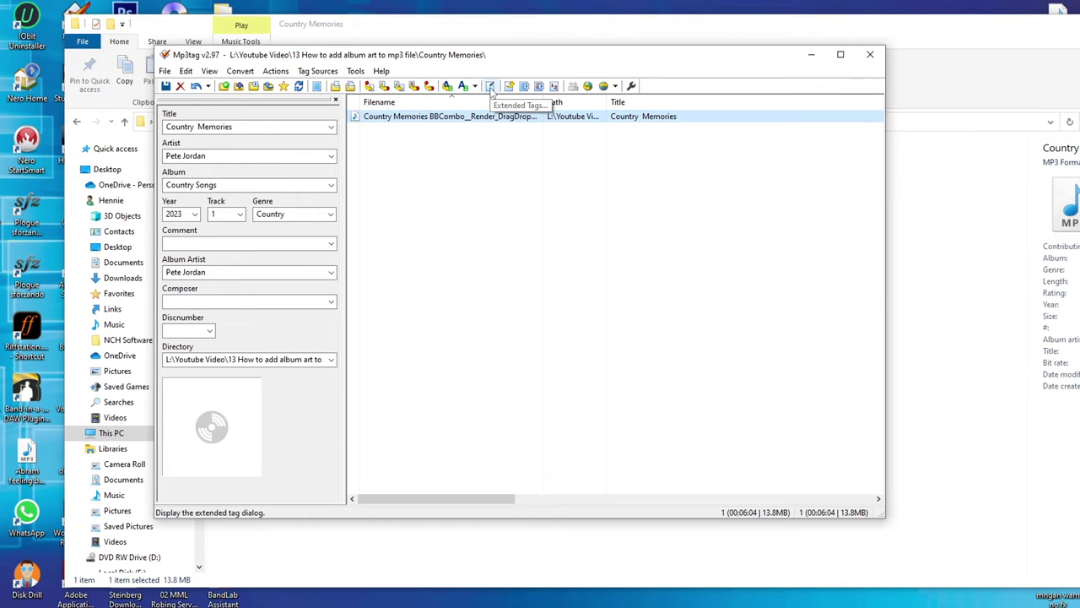
{"action": "left_click", "coordinate": [414, 193]}
{"action": "left_click", "coordinate": [445, 123]}
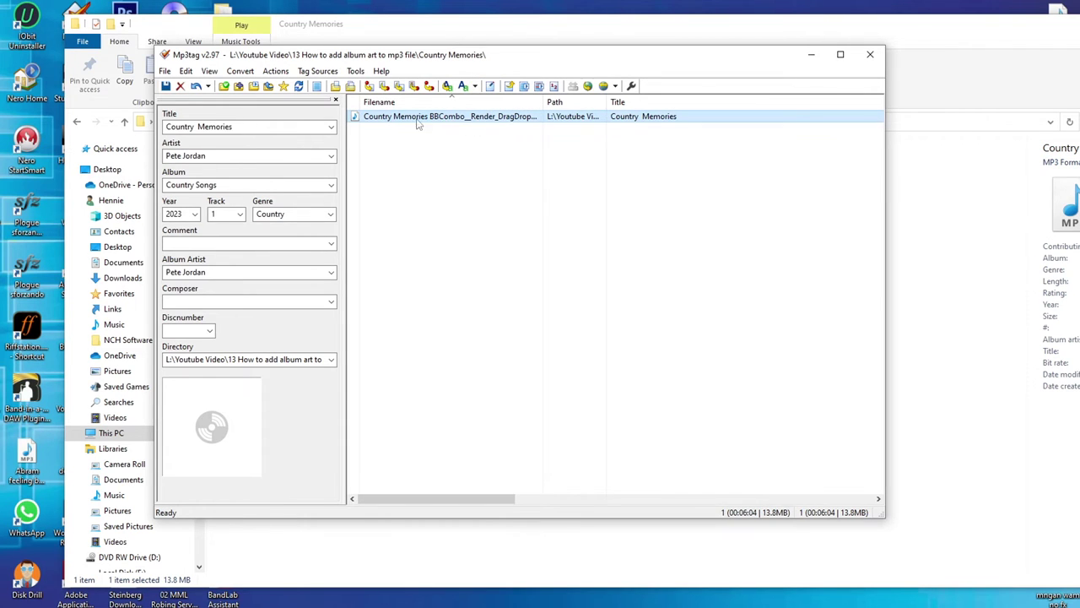
- Open the extended tags of the Country Memories file and reposition the dialog
{"action": "right_click", "coordinate": [389, 116]}
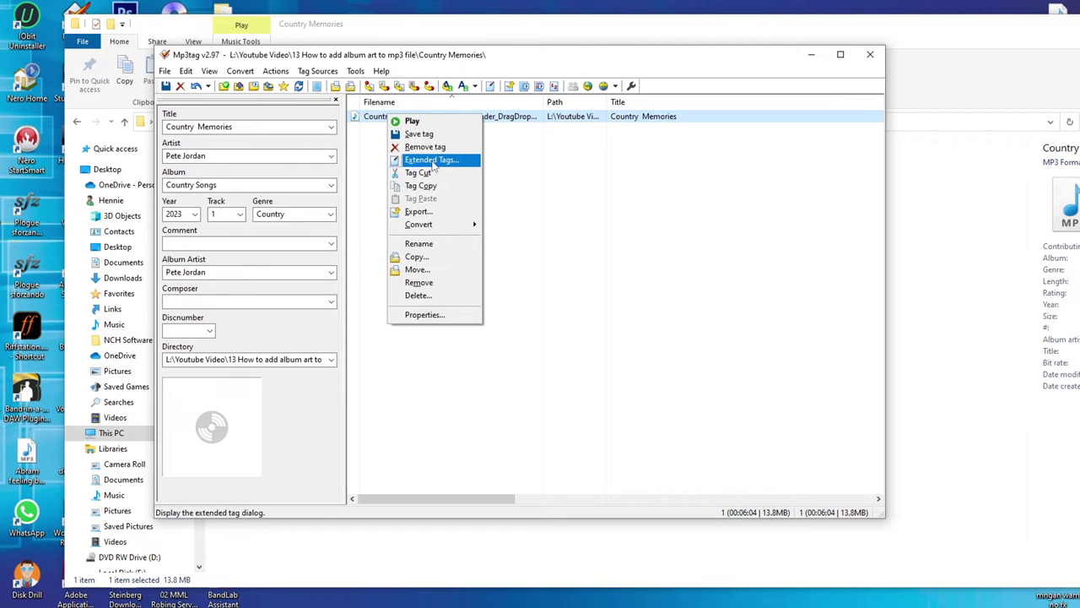
{"action": "left_click", "coordinate": [432, 164]}
{"action": "left_click_drag", "start_coordinate": [687, 162], "coordinate": [594, 138]}
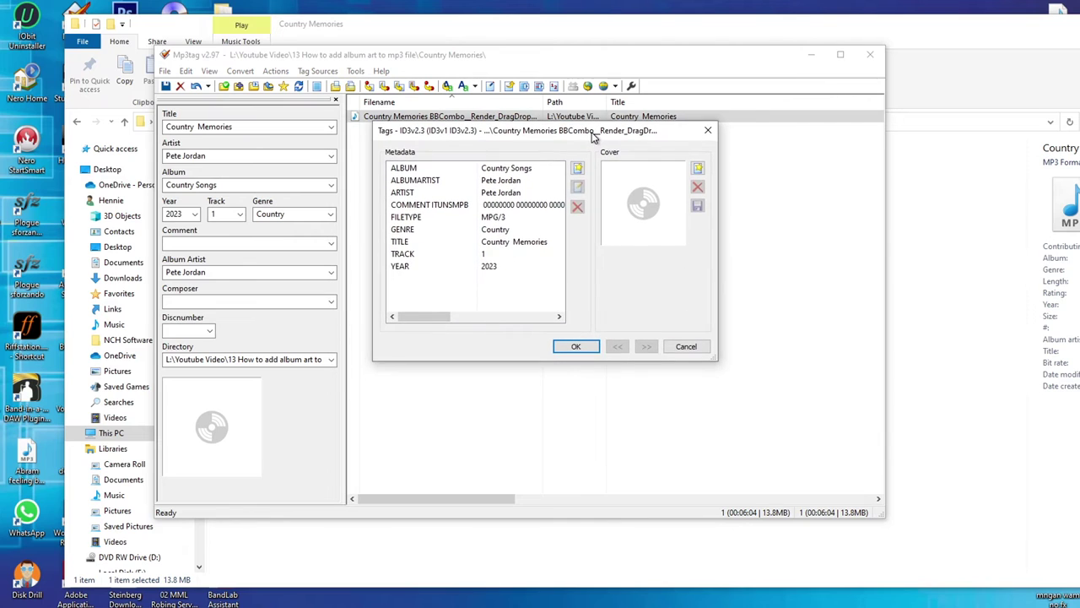
- Start adding a cover image and browse to the "13 how to add cover art to mp3 file" folder on USB Drive (I:)
{"action": "left_click", "coordinate": [698, 168]}
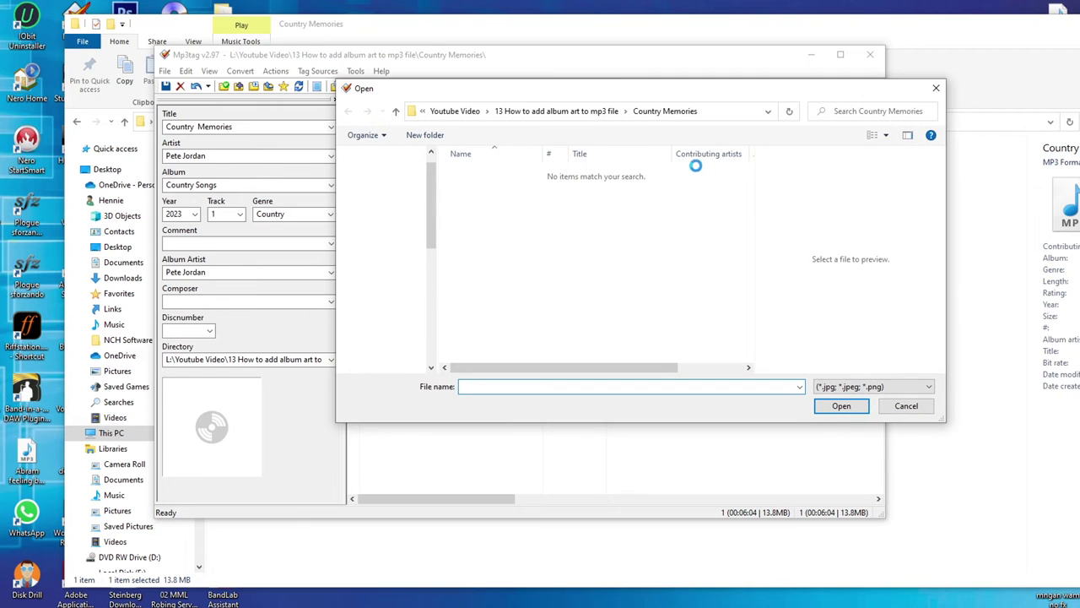
{"action": "left_click_drag", "start_coordinate": [562, 99], "coordinate": [507, 53]}
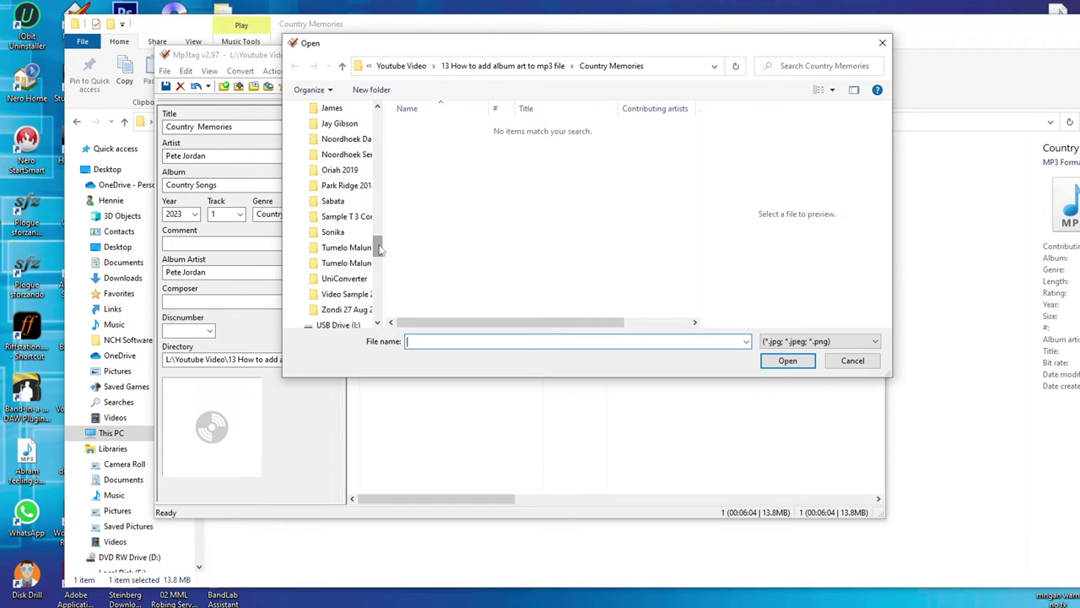
{"action": "left_click_drag", "start_coordinate": [379, 248], "coordinate": [389, 161]}
{"action": "left_click", "coordinate": [333, 171]}
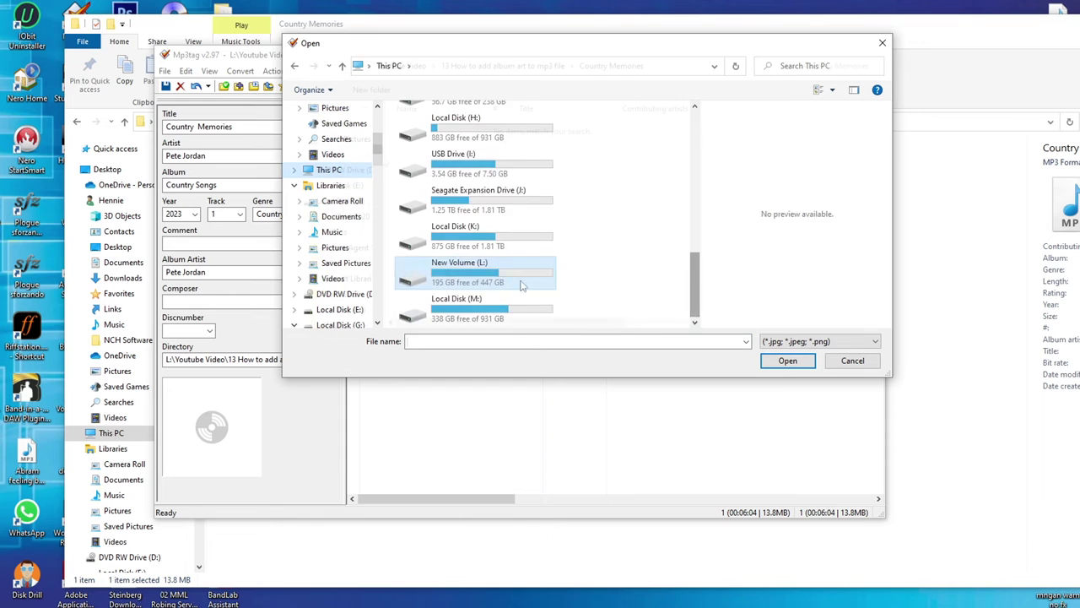
{"action": "key", "text": "alt+Left"}
{"action": "left_click_drag", "start_coordinate": [375, 166], "coordinate": [377, 150]}
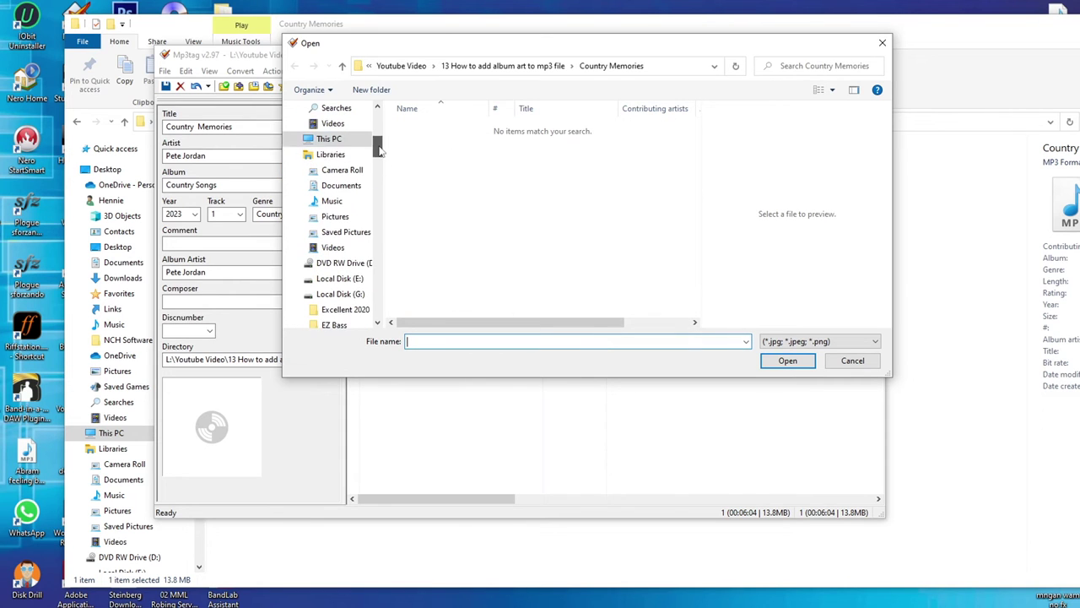
{"action": "left_click", "coordinate": [329, 139]}
{"action": "left_click_drag", "start_coordinate": [697, 270], "coordinate": [697, 253]}
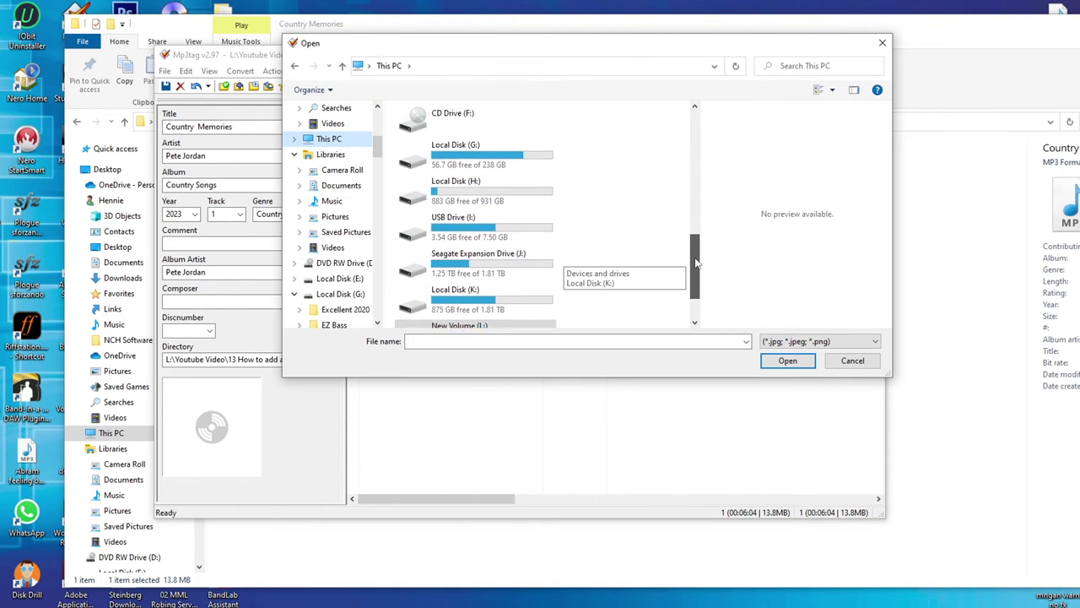
{"action": "double_click", "coordinate": [473, 236]}
{"action": "double_click", "coordinate": [455, 128]}
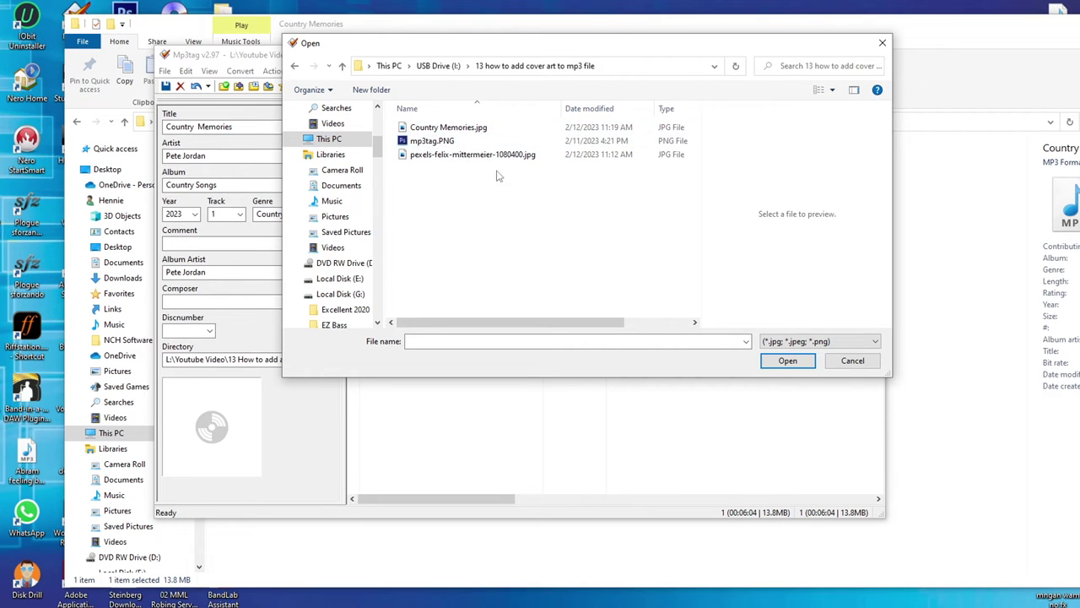
- Add Country Memories.jpg as the front cover and save the tag to the MP3 file
{"action": "left_click", "coordinate": [440, 127]}
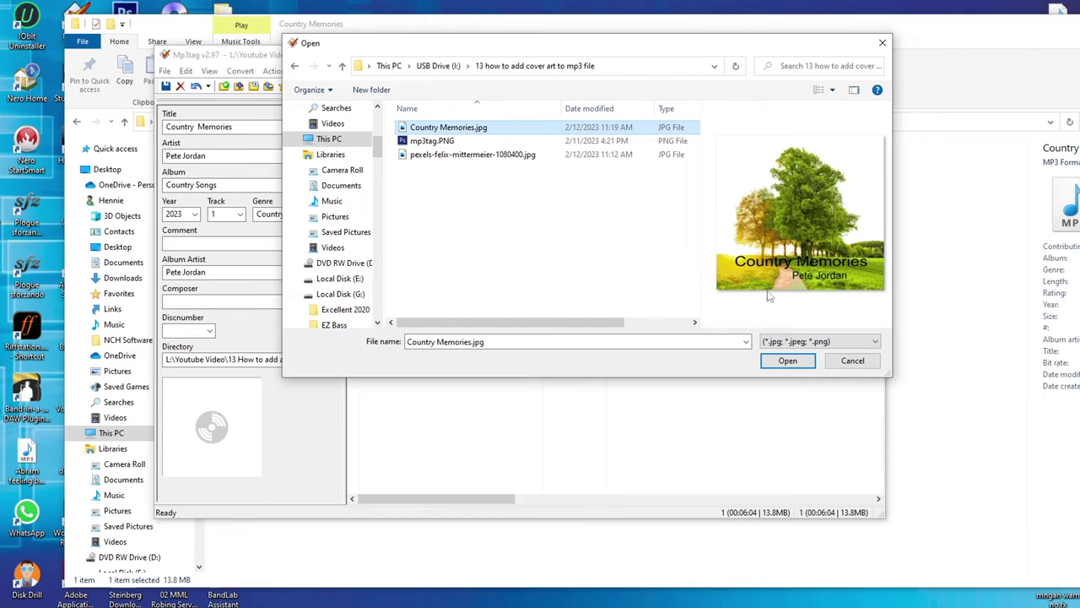
{"action": "left_click", "coordinate": [787, 360]}
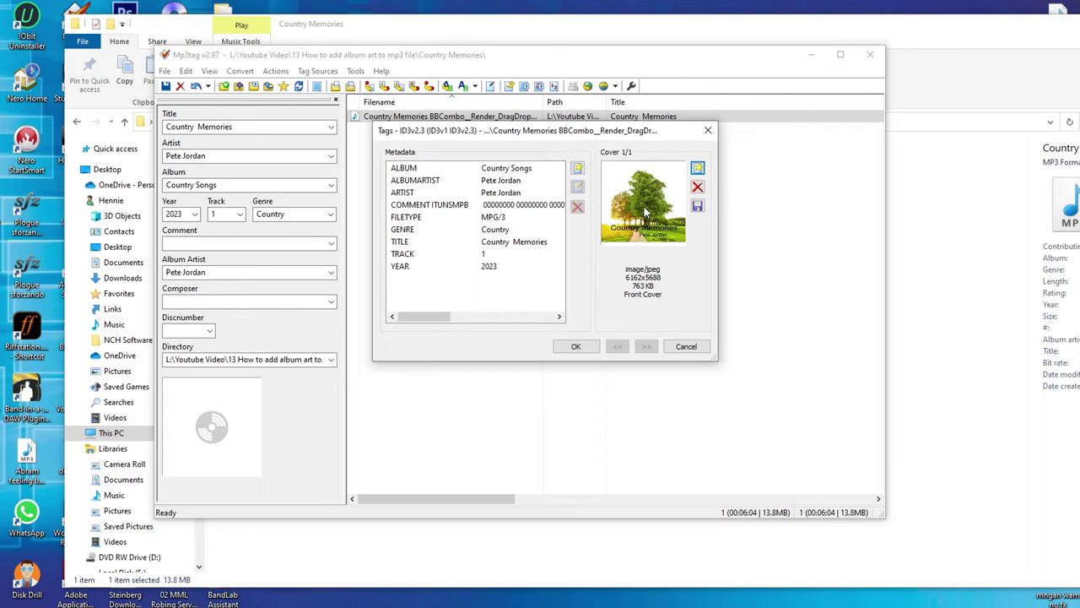
{"action": "left_click", "coordinate": [577, 347]}
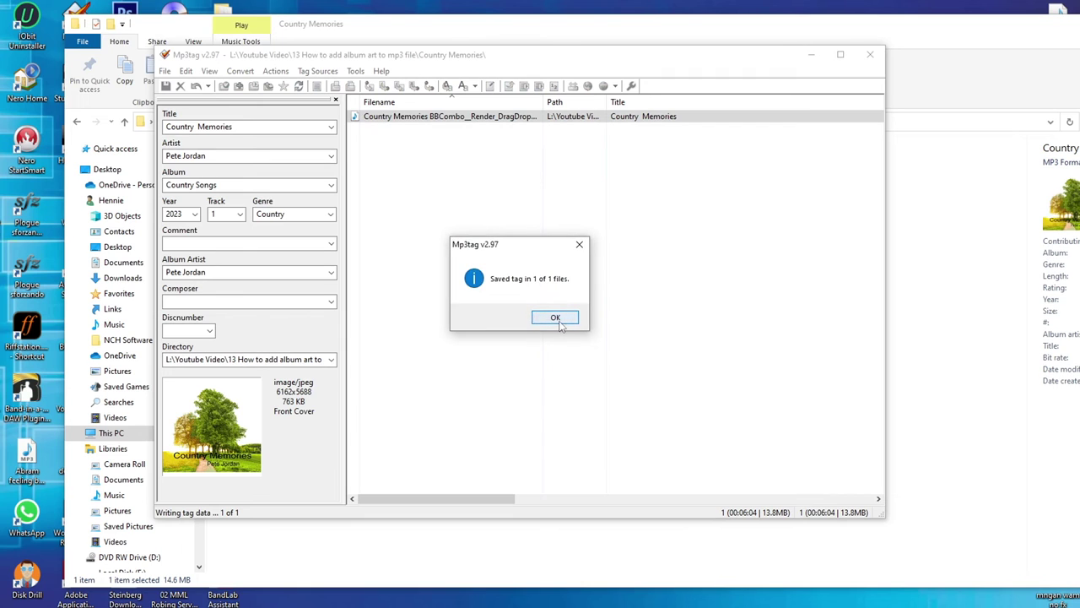
{"action": "left_click", "coordinate": [555, 318]}
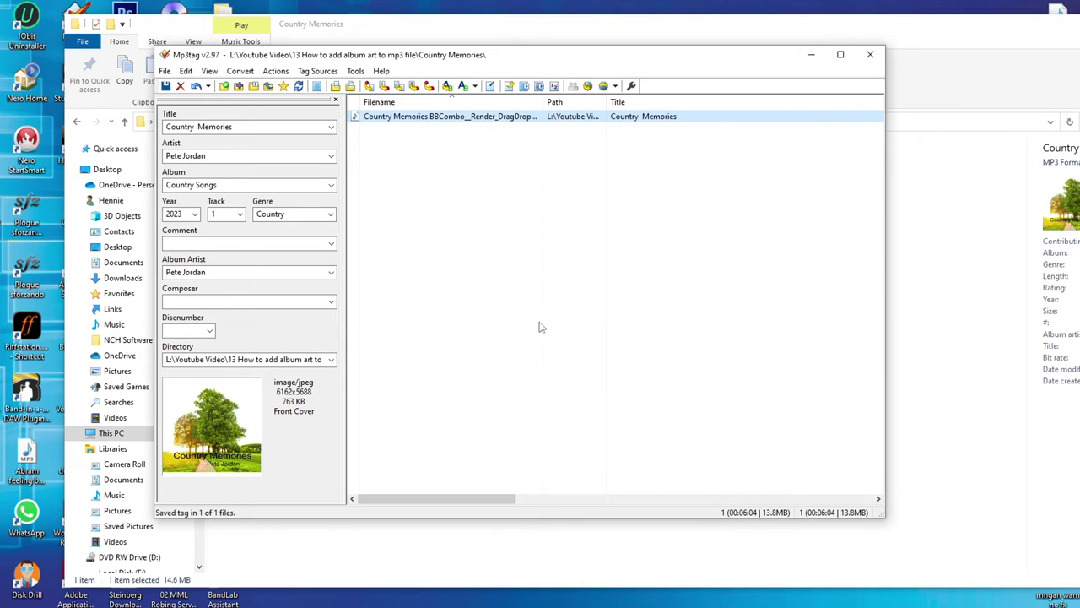
- Reselect the Country Memories file to check its tags and cover, and close the tag editor
{"action": "left_click", "coordinate": [428, 179]}
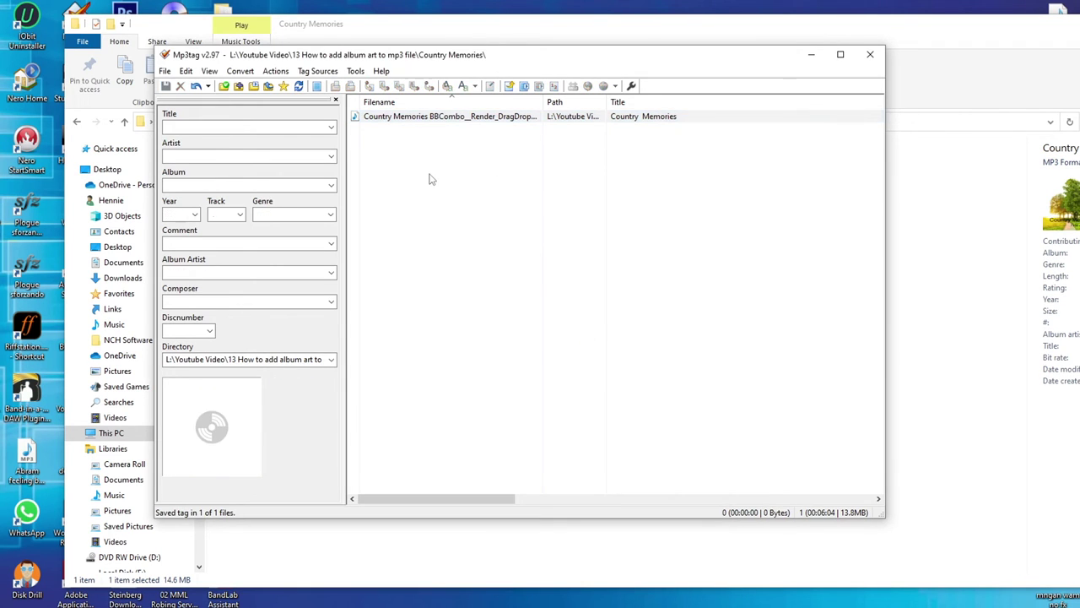
{"action": "left_click", "coordinate": [410, 117]}
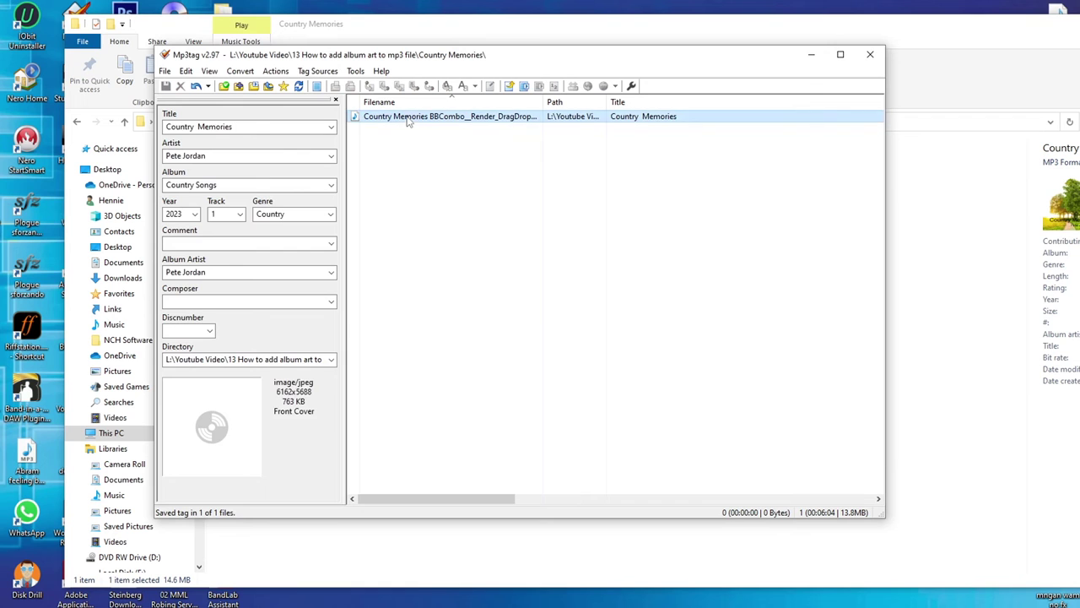
{"action": "left_click", "coordinate": [870, 54]}
- Examine the MP3 file's details and cover thumbnail in File Explorer, narrowing and repositioning the folder window
{"action": "left_click_drag", "start_coordinate": [711, 61], "coordinate": [680, 54]}
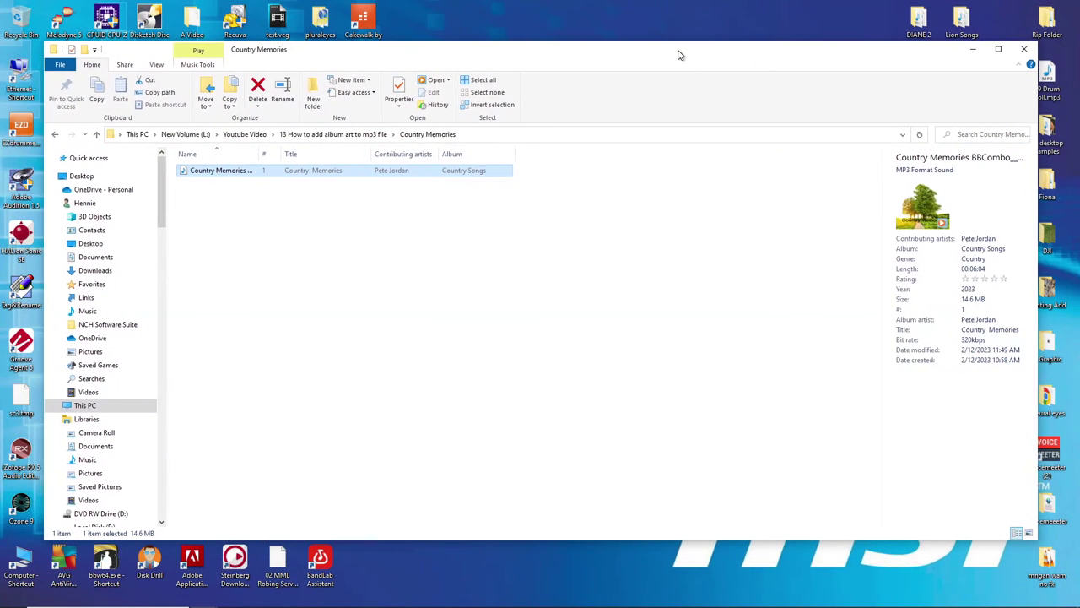
{"action": "left_click", "coordinate": [218, 214]}
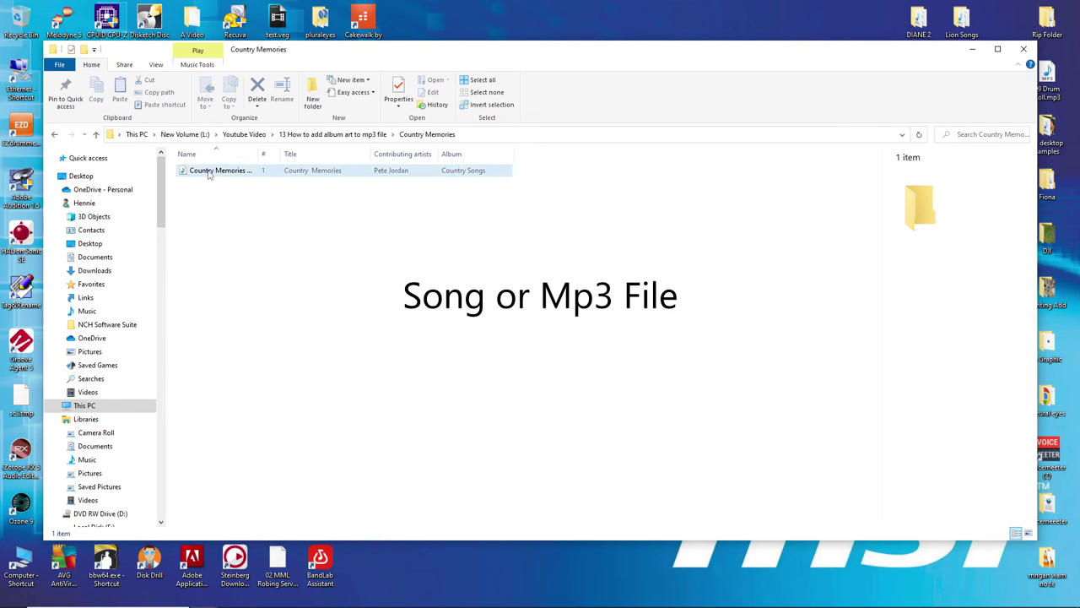
{"action": "left_click", "coordinate": [209, 173]}
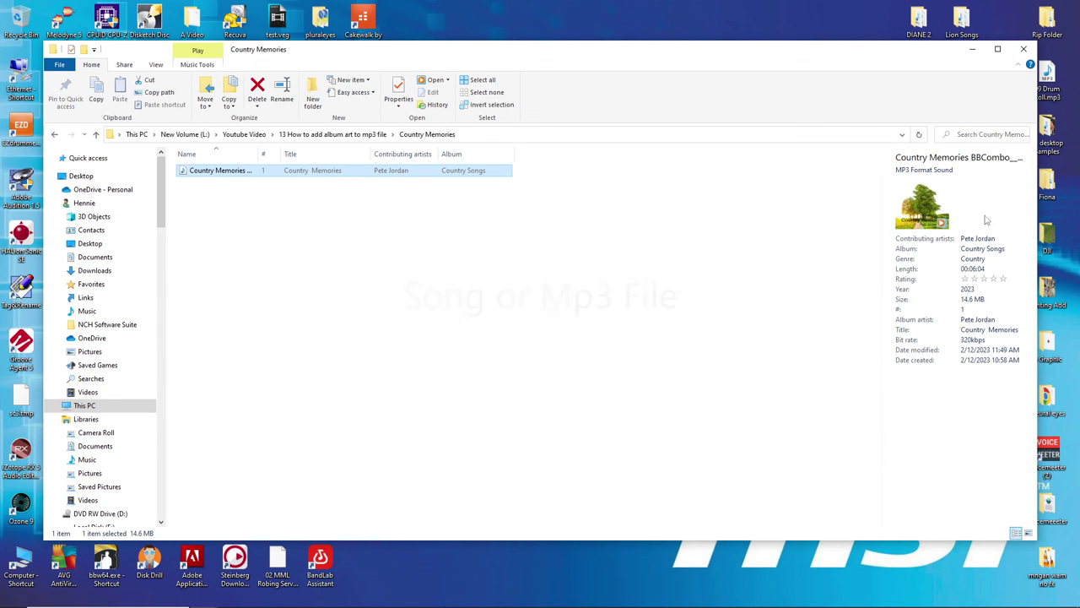
{"action": "left_click_drag", "start_coordinate": [1036, 195], "coordinate": [682, 195]}
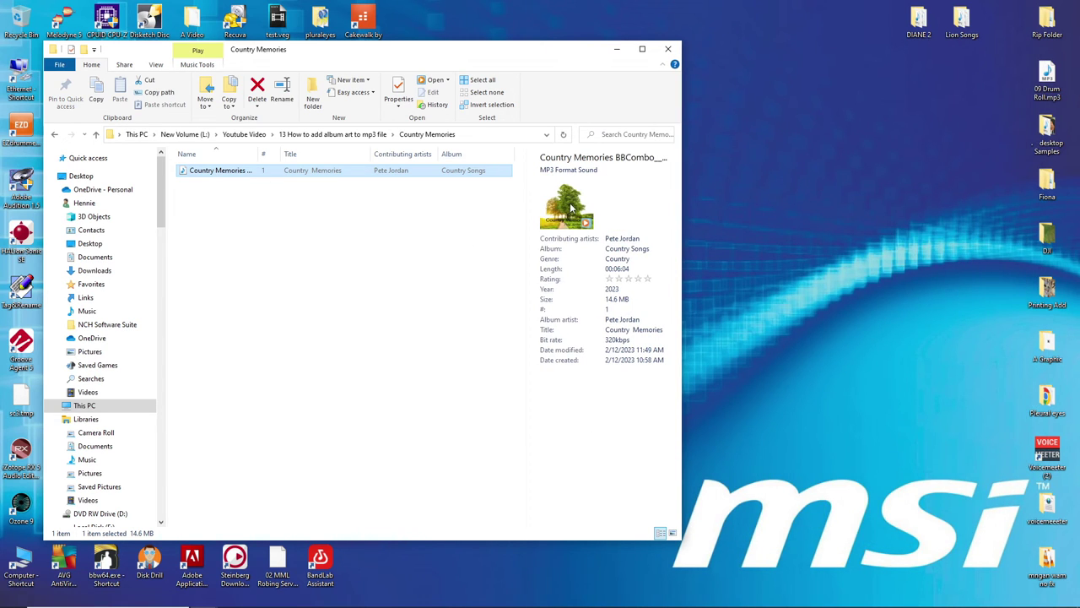
{"action": "left_click_drag", "start_coordinate": [506, 46], "coordinate": [625, 42]}
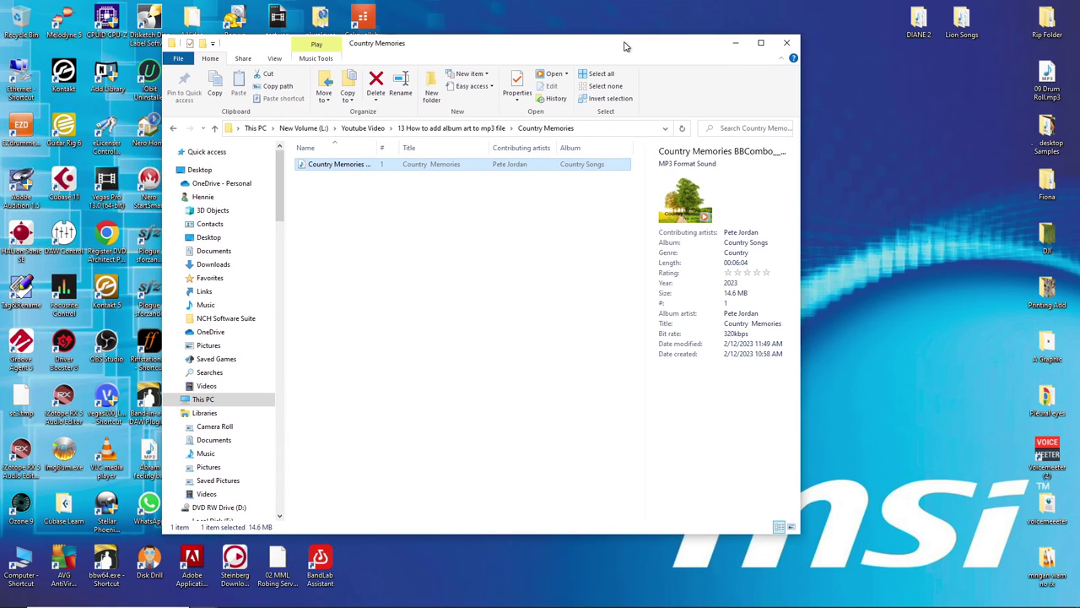
- Play the Country Memories MP3 in the media player to check its cover art and song details, and leave it paused
{"action": "left_click", "coordinate": [341, 200]}
{"action": "left_click", "coordinate": [329, 167]}
{"action": "double_click", "coordinate": [335, 167]}
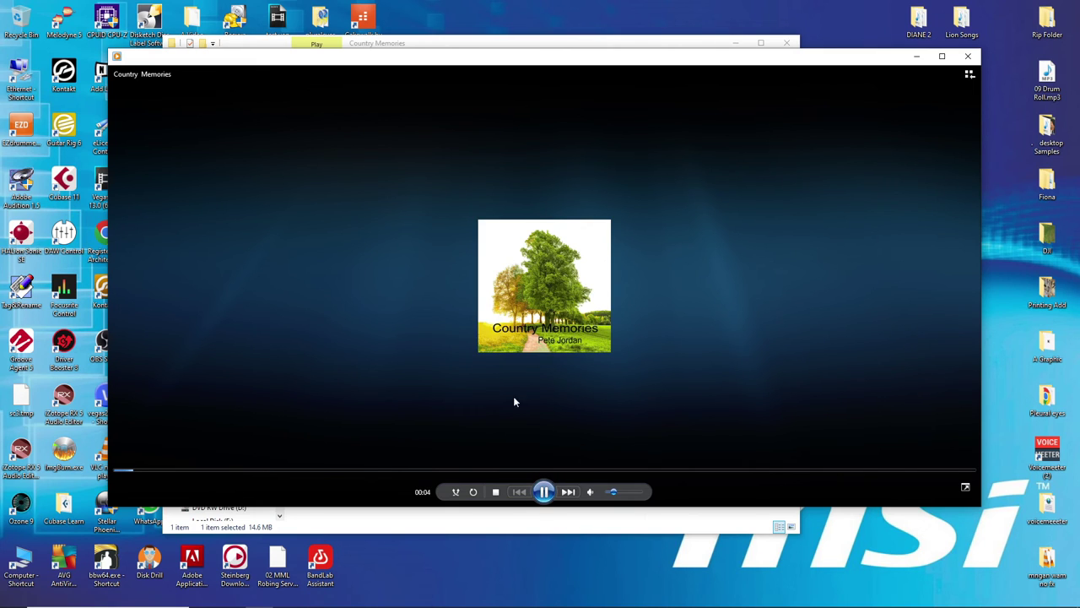
{"action": "left_click", "coordinate": [543, 491]}
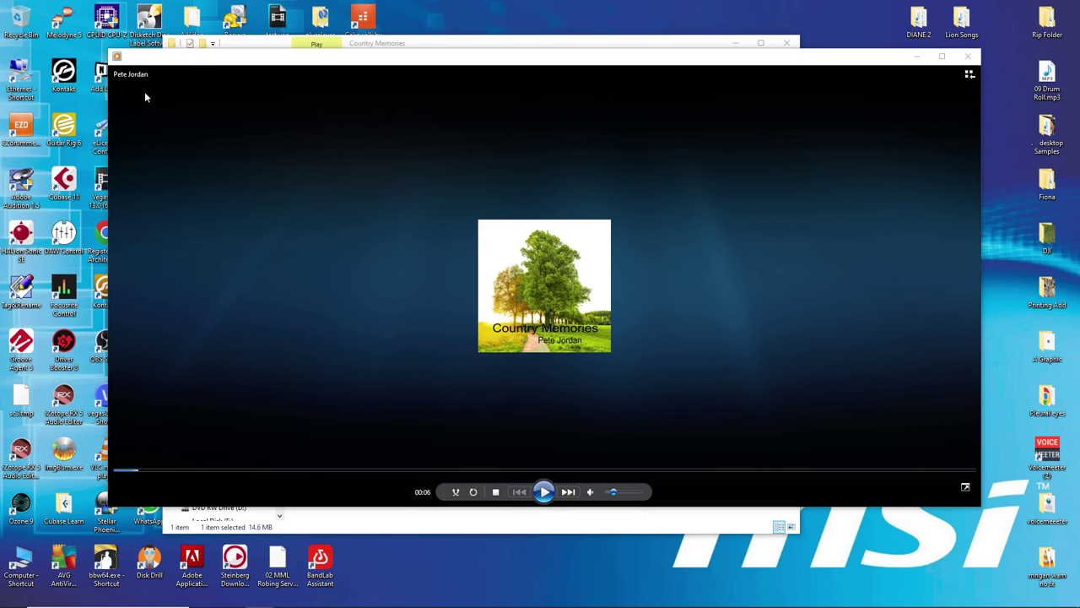
{"action": "left_click", "coordinate": [543, 491]}
{"action": "left_click", "coordinate": [545, 492]}
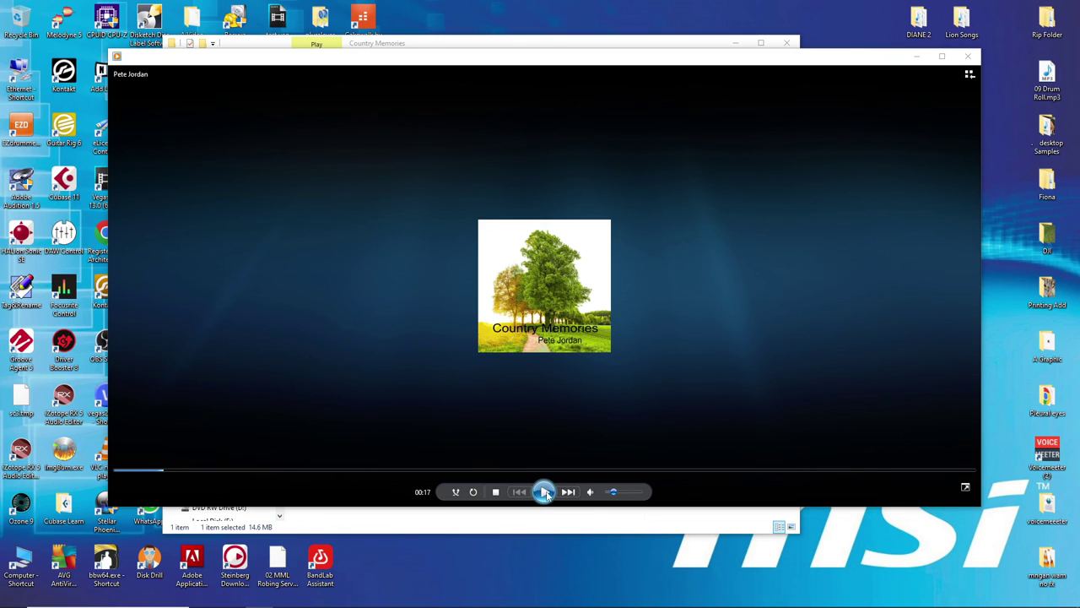